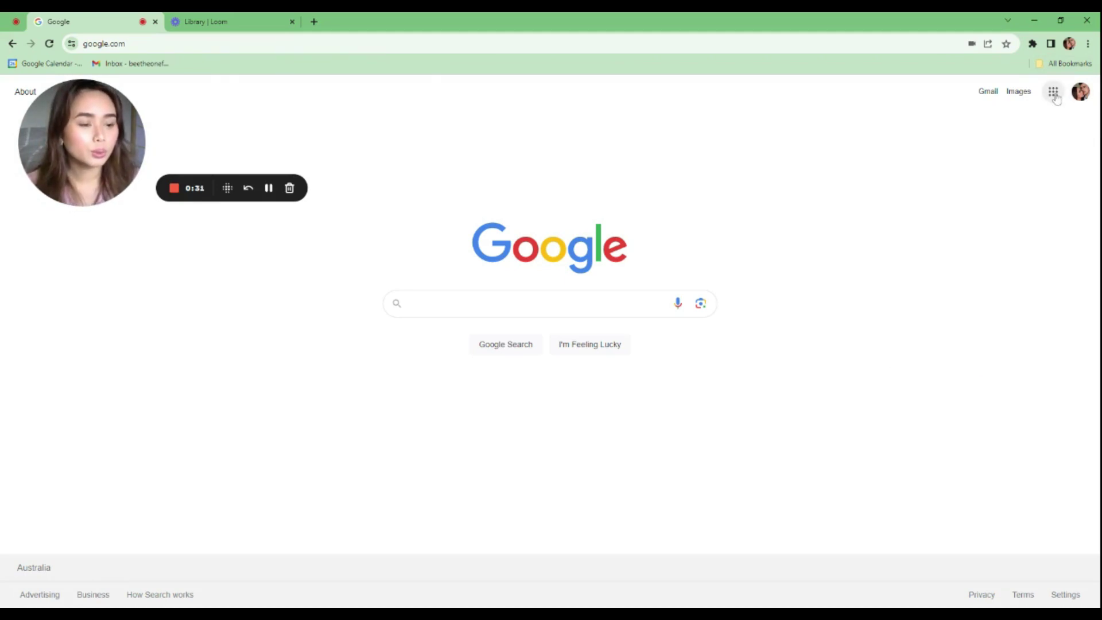
- Open Google Calendar from the Google homepage and view the current week's schedule
left_click(1054, 93)
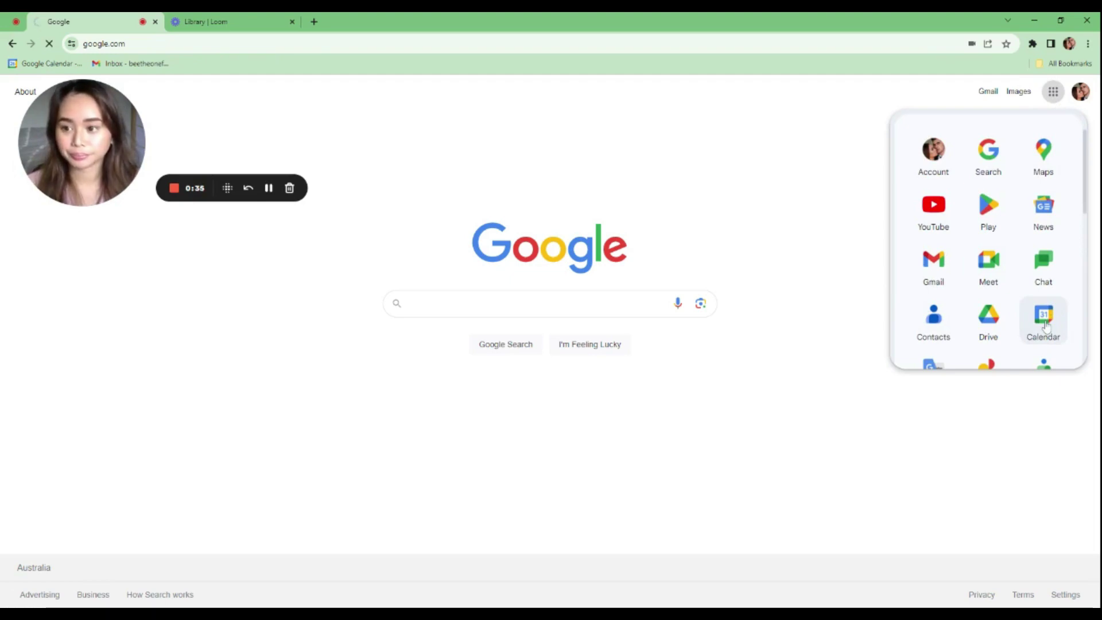
left_click(1046, 326)
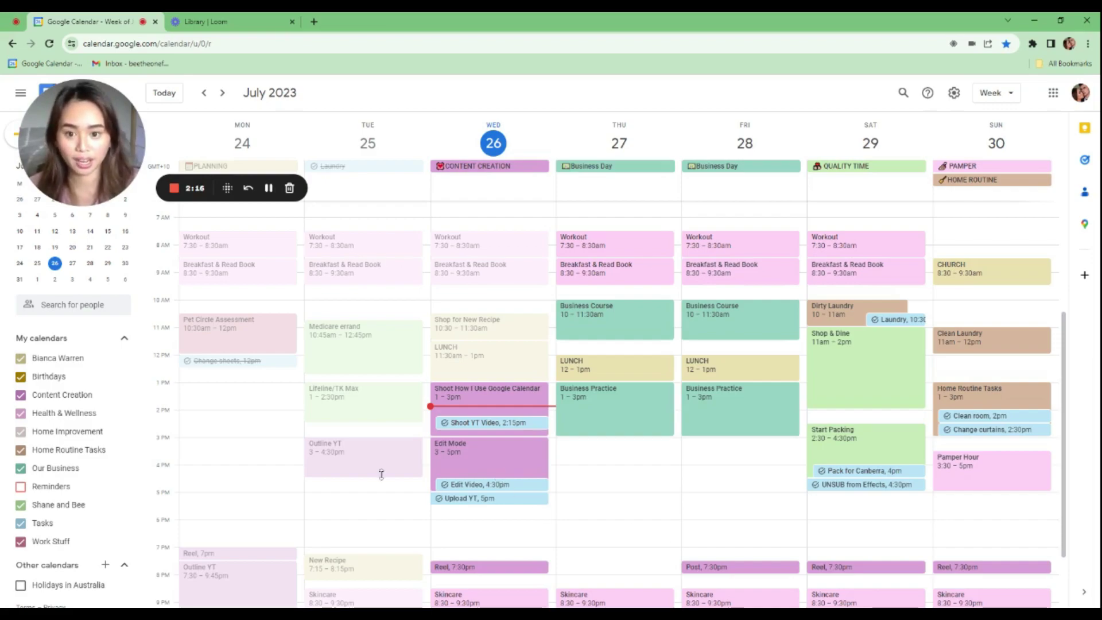
scroll(515, 476, "down", 2)
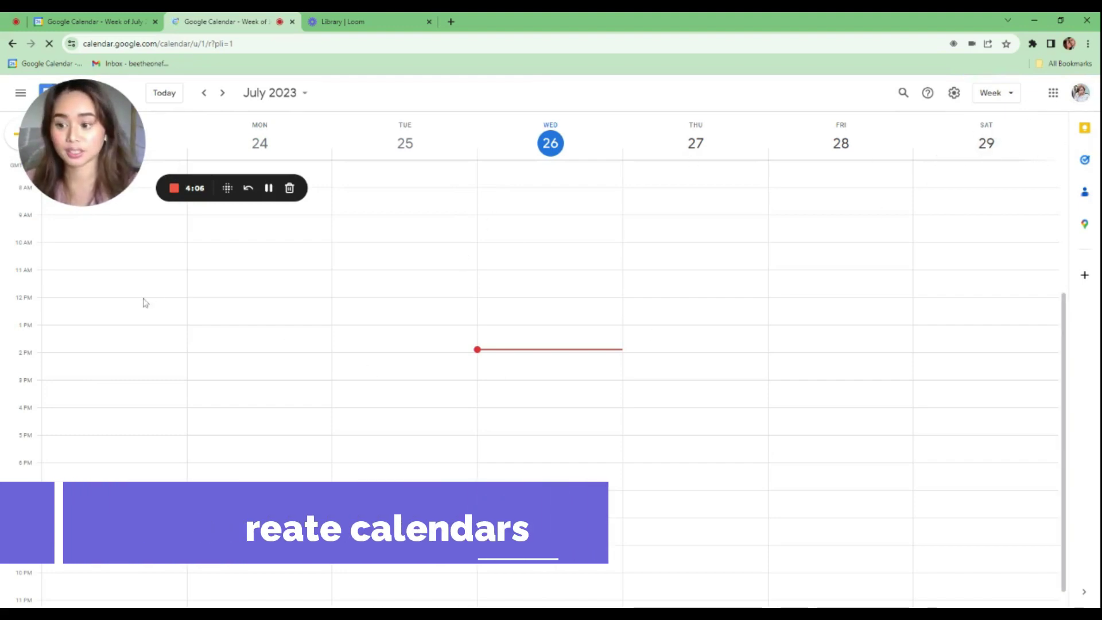
- Show the main sidebar with the mini month calendar and calendar list in the empty calendar account
left_click_drag(98, 148, 203, 148)
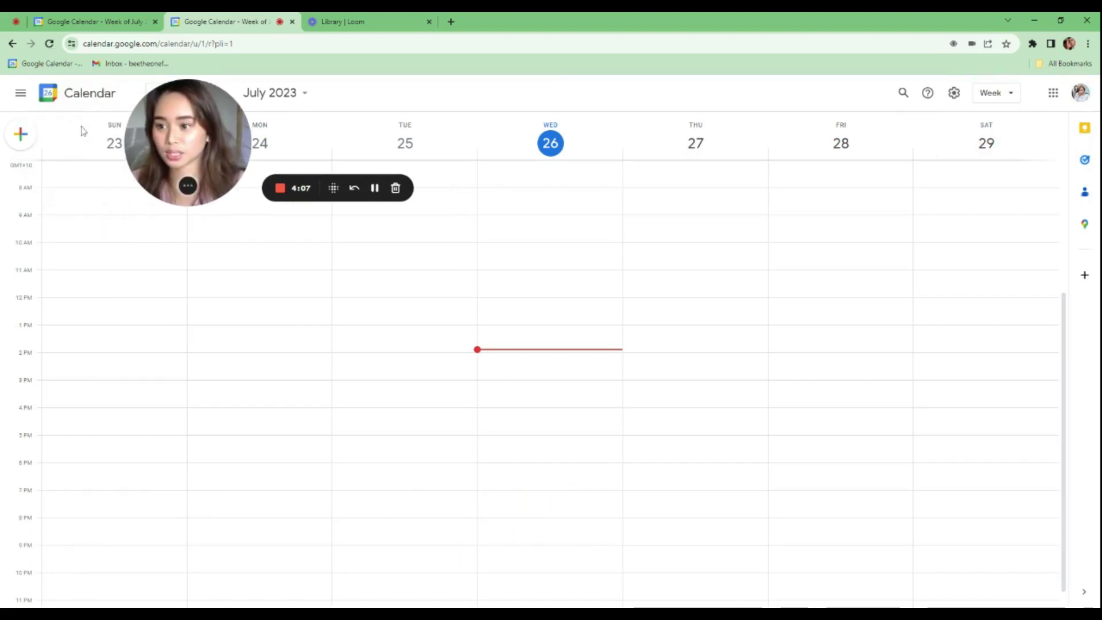
left_click(21, 92)
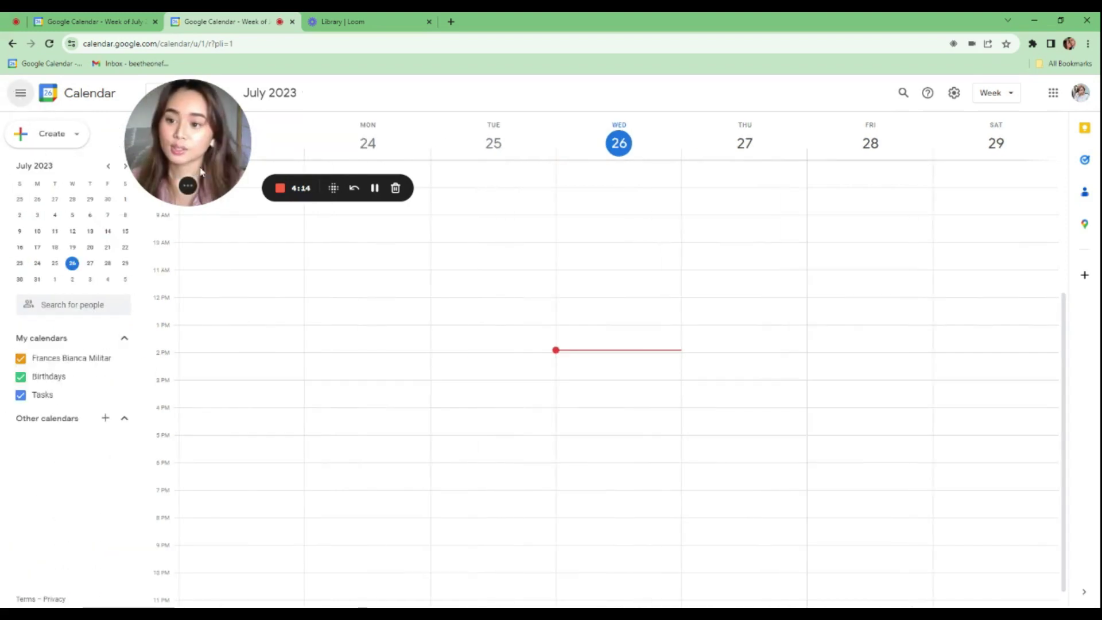
left_click_drag(201, 171, 102, 165)
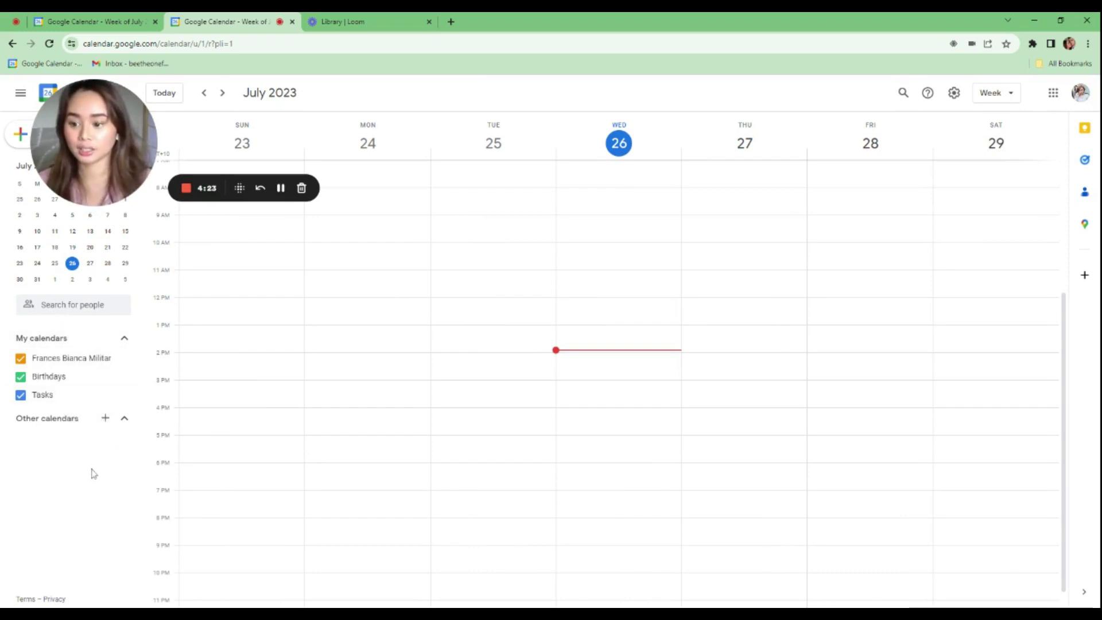
- Create a new calendar named "Home Routine Tasks"
left_click(105, 418)
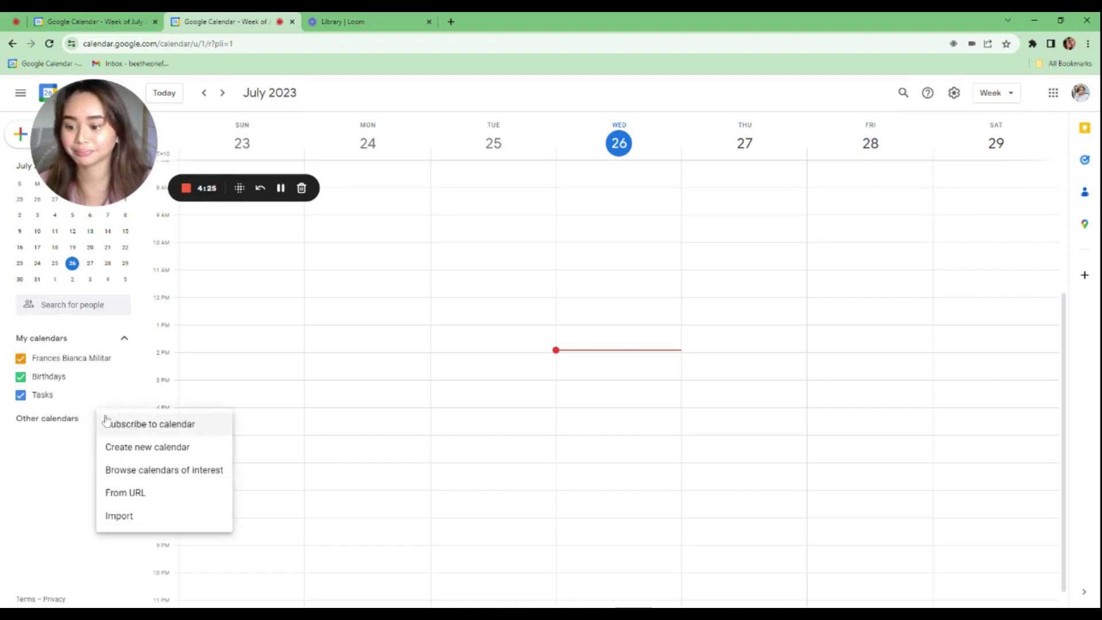
left_click(151, 451)
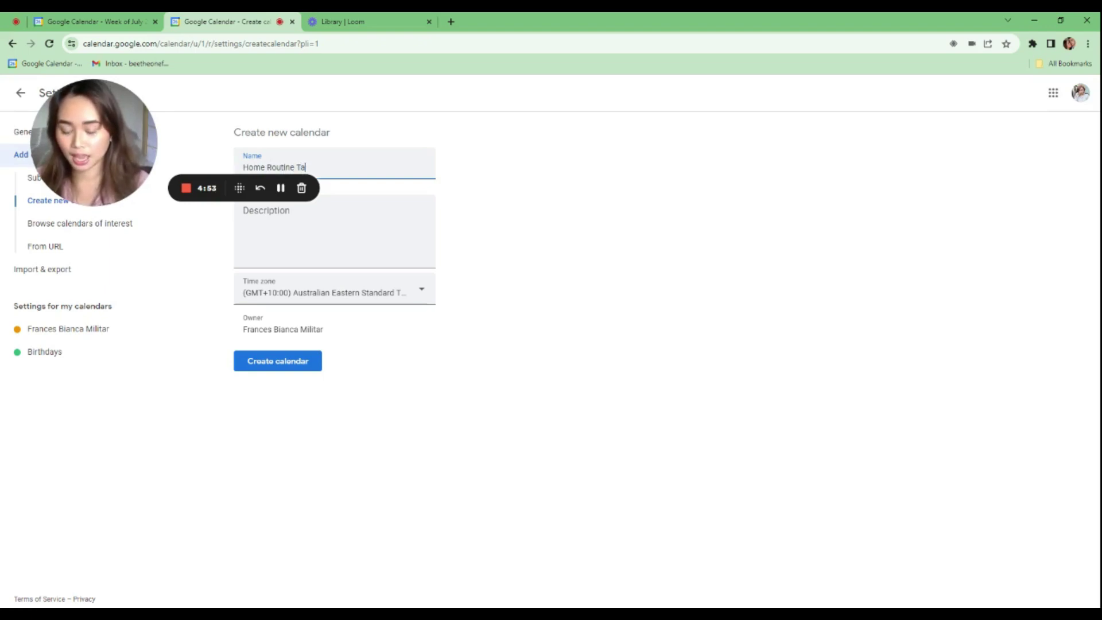
left_click(295, 375)
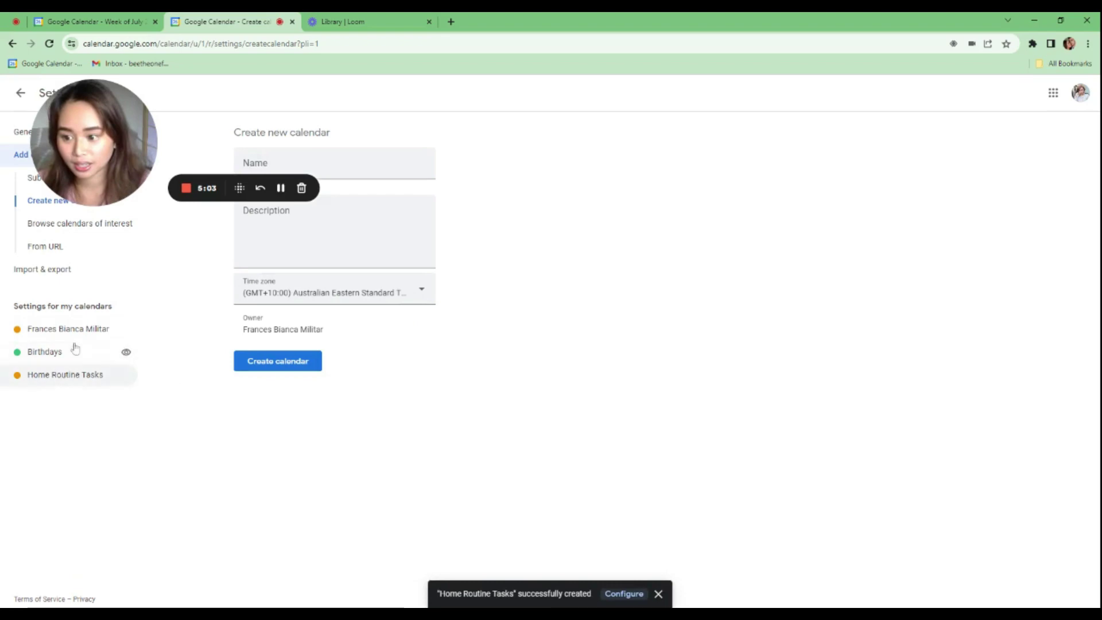
- Create another calendar named "Self Care"
left_click(284, 166)
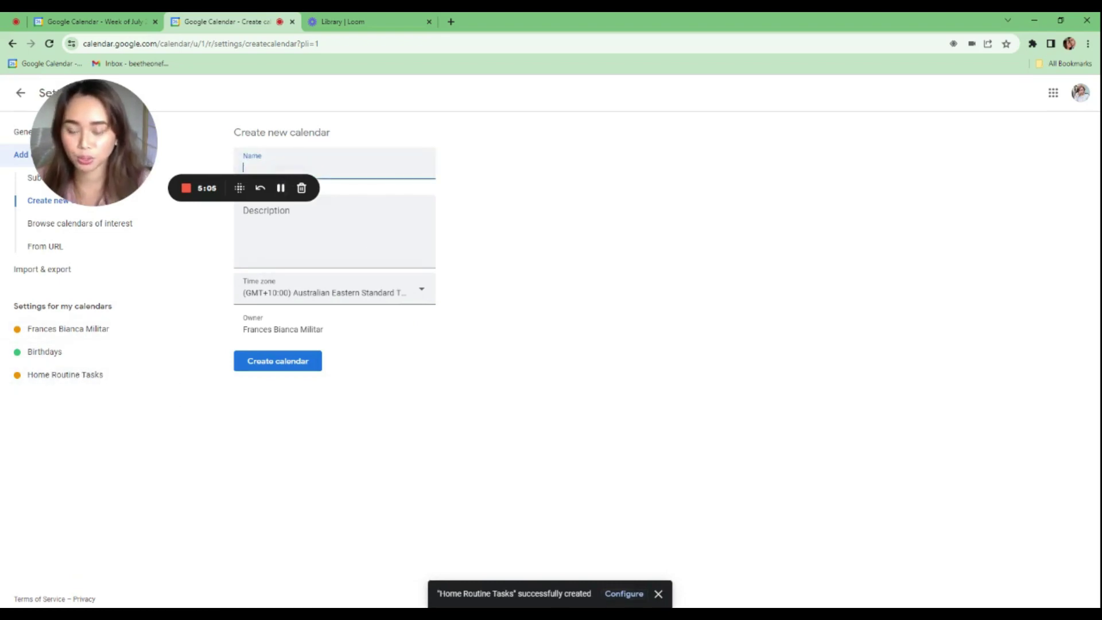
type("Self")
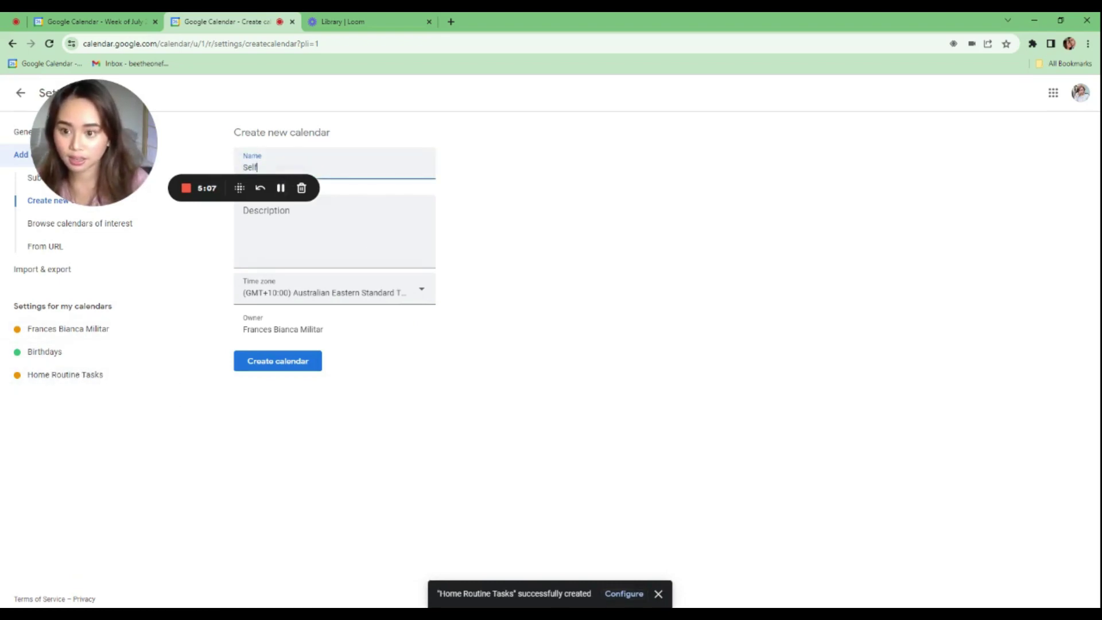
type(" Care")
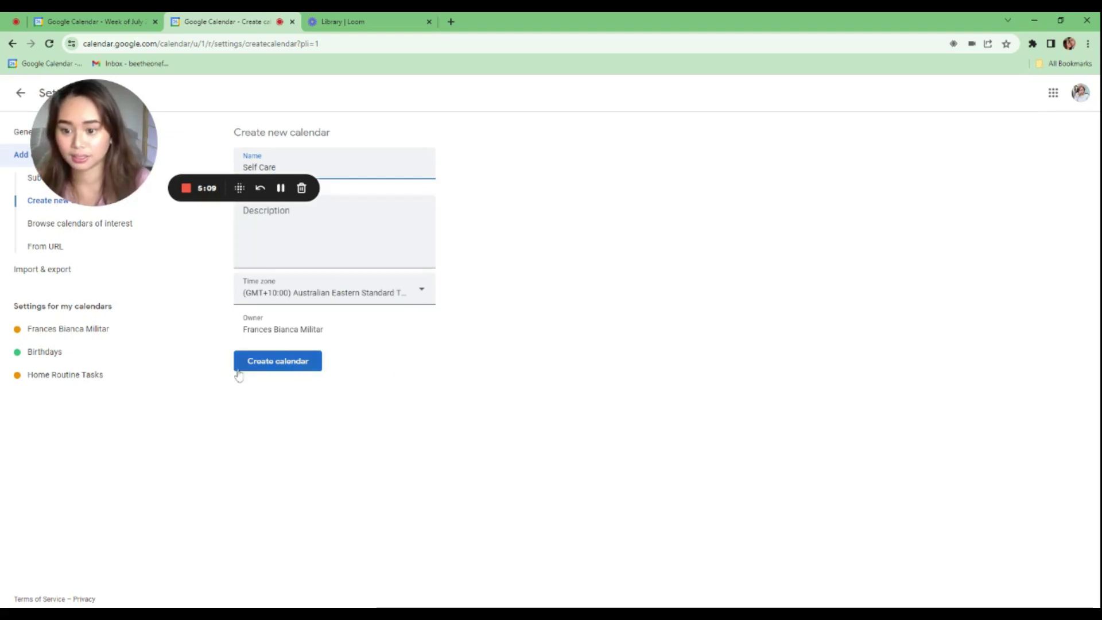
left_click(238, 370)
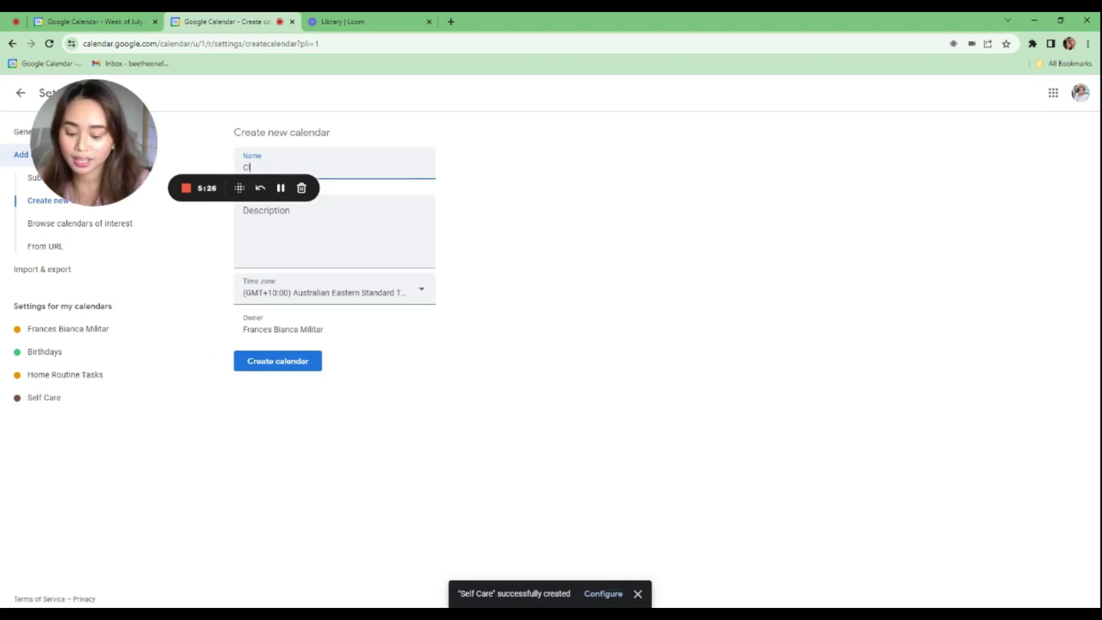
- Create a calendar named "Client 1" and return from the settings to the week view
type("ient 1")
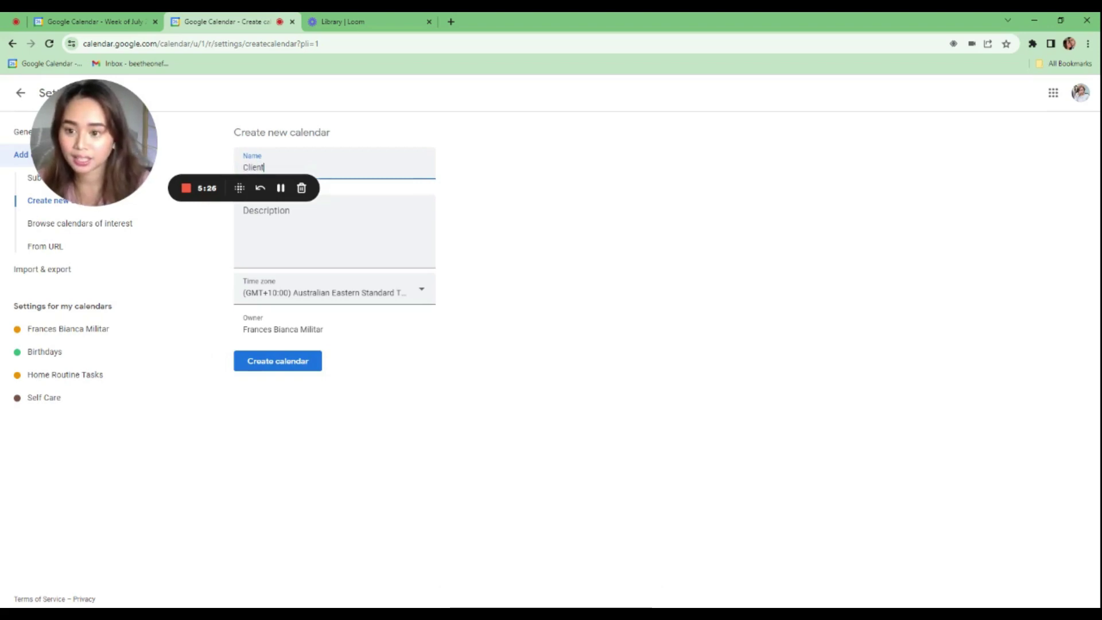
left_click(295, 367)
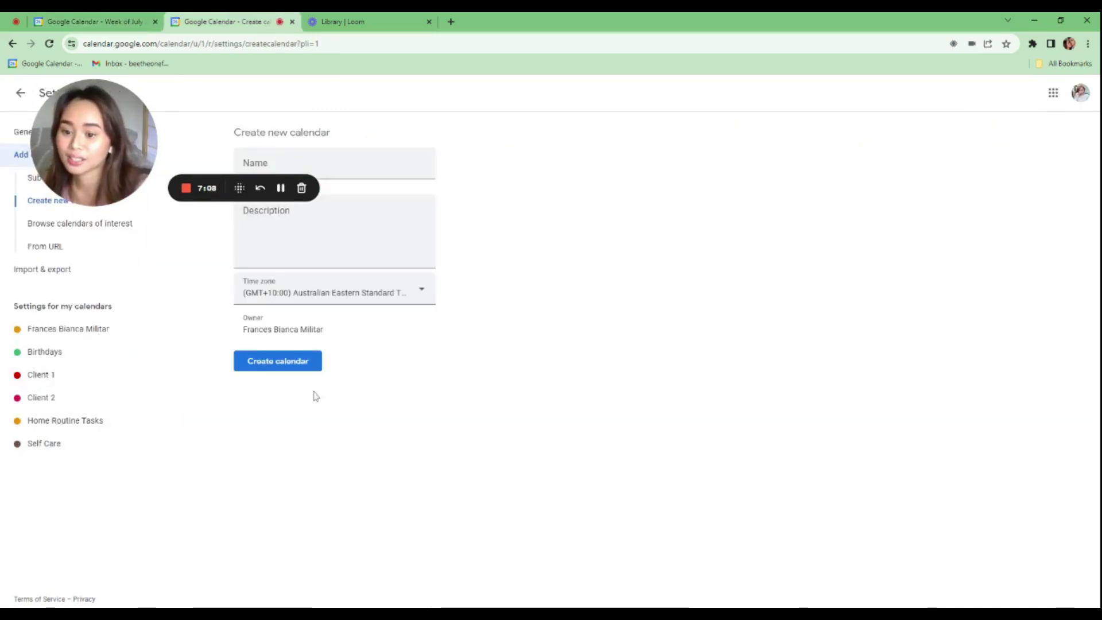
left_click(21, 93)
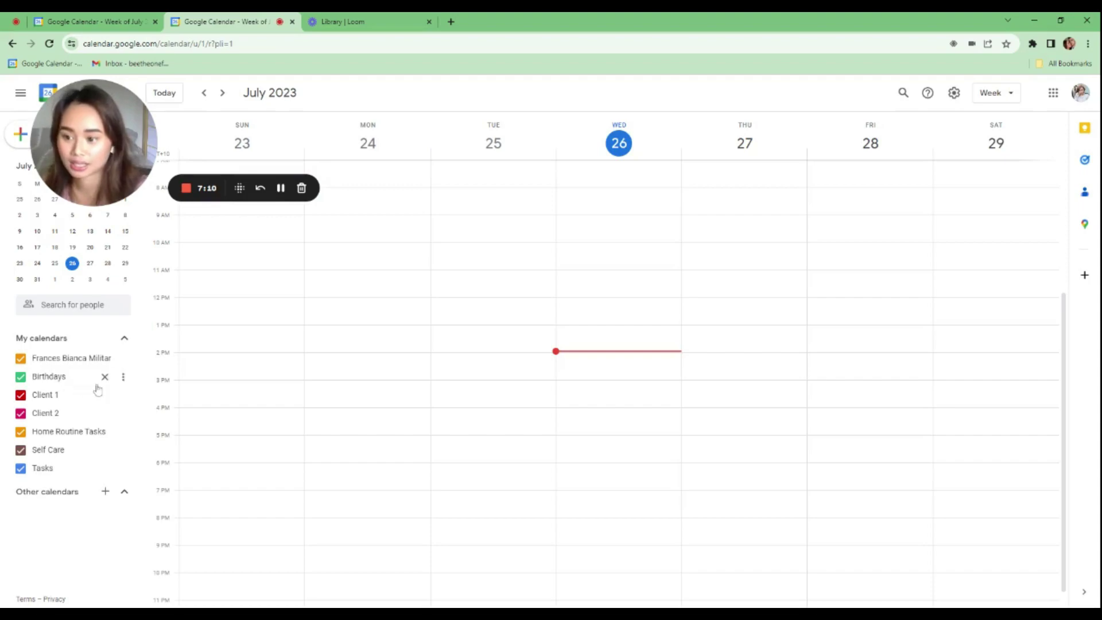
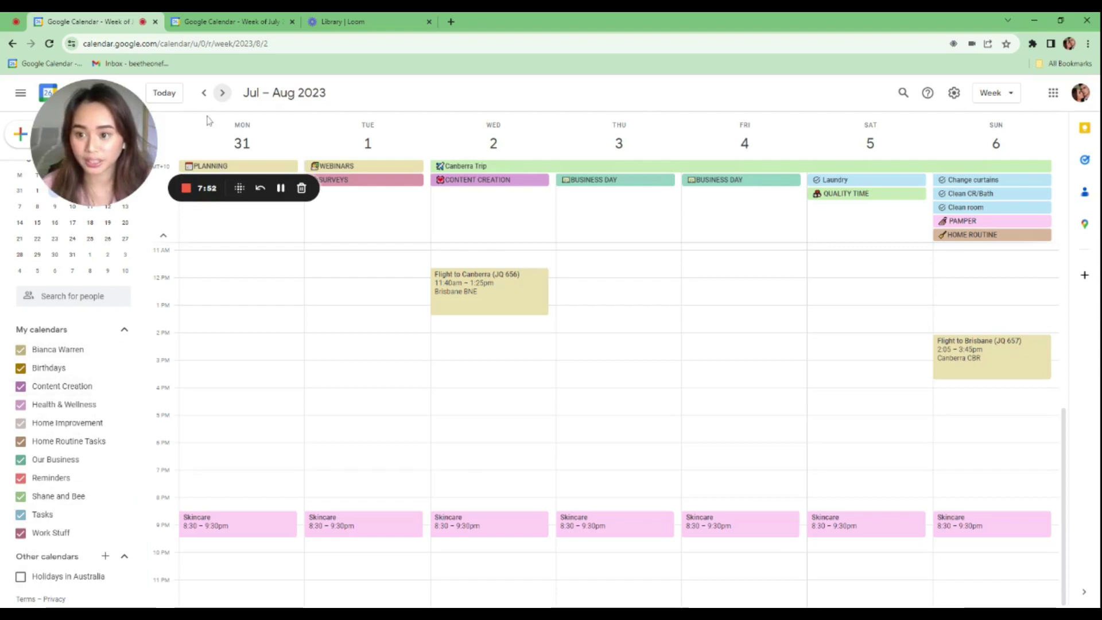
- Go back to the week of 24 July 2023 in the filled calendar and review its color-coded events from morning to evening
left_click(204, 93)
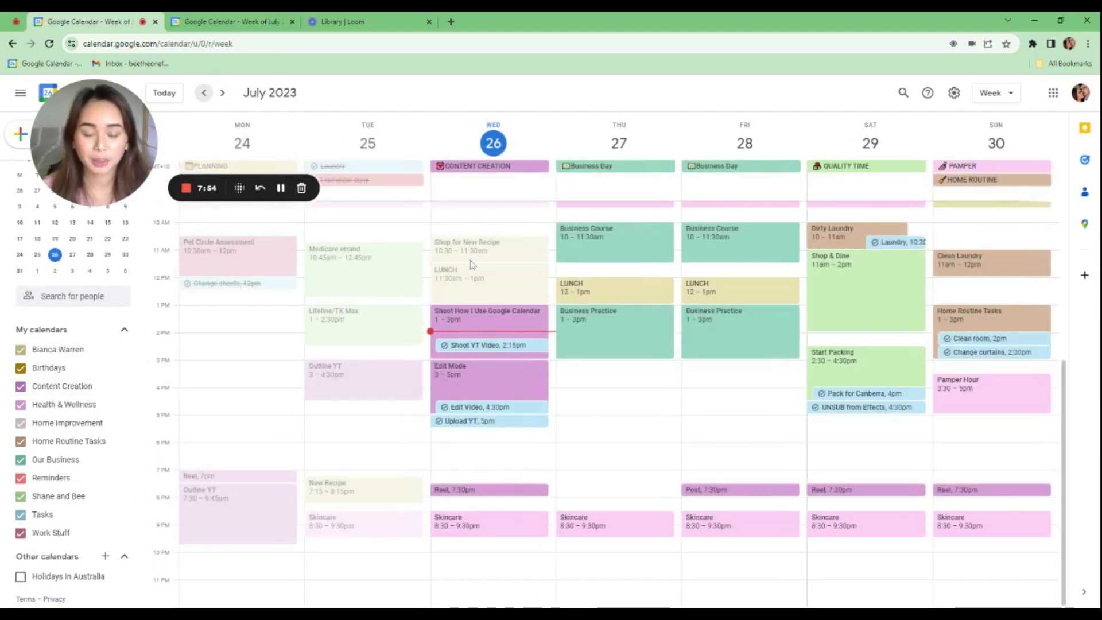
scroll(780, 330, "up", 2)
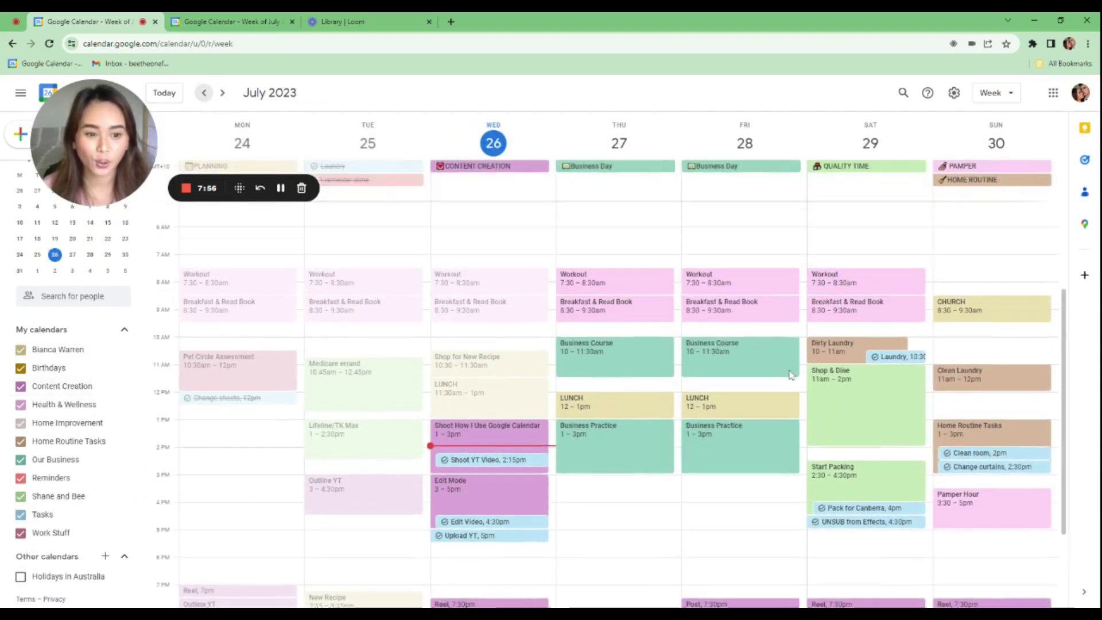
scroll(687, 442, "down", 2)
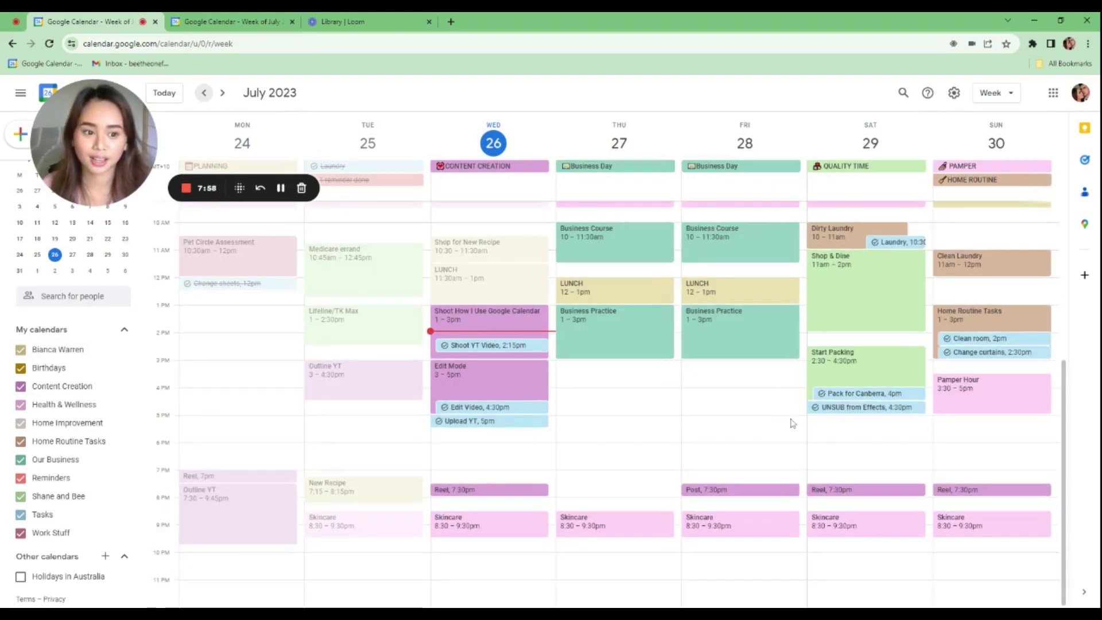
scroll(792, 423, "up", 1)
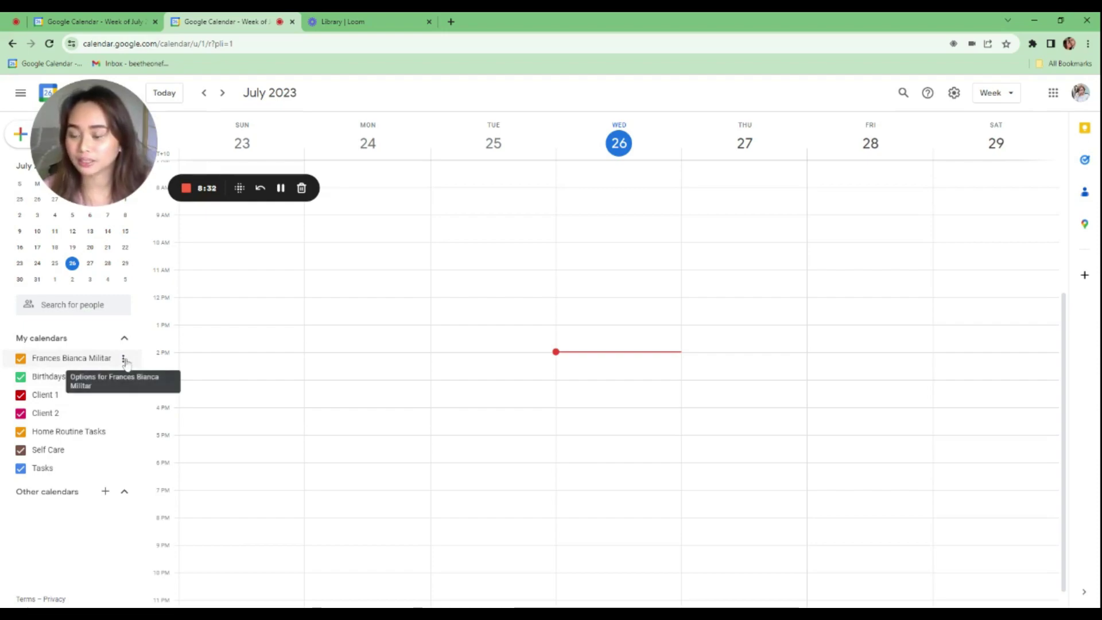
- Change the primary calendar's color to lavender and the Birthdays calendar's color to gray
left_click(125, 359)
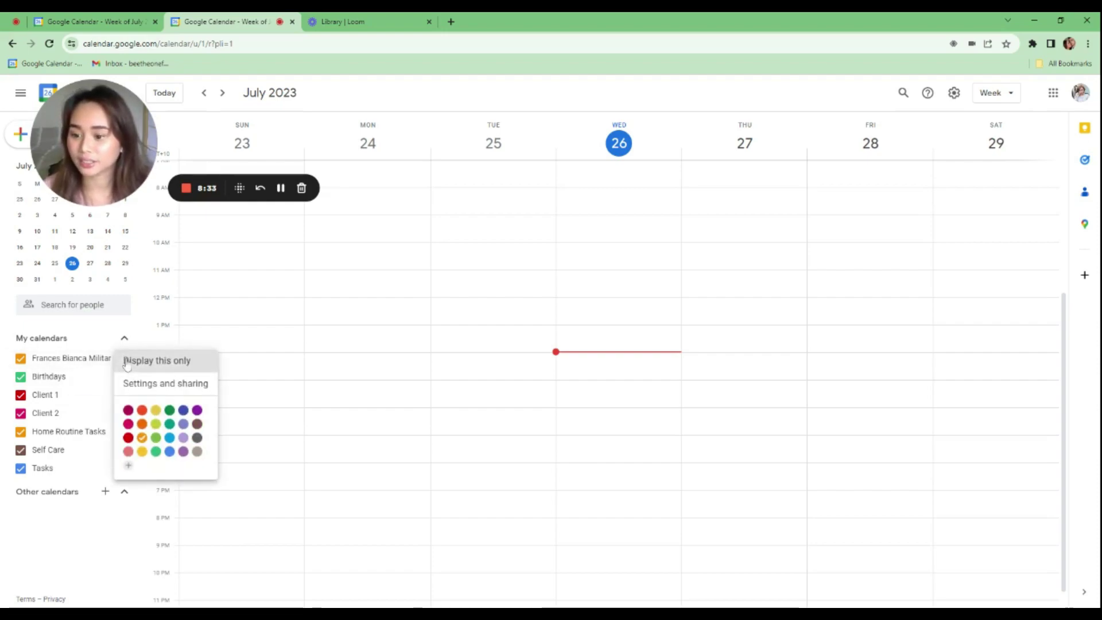
left_click(183, 439)
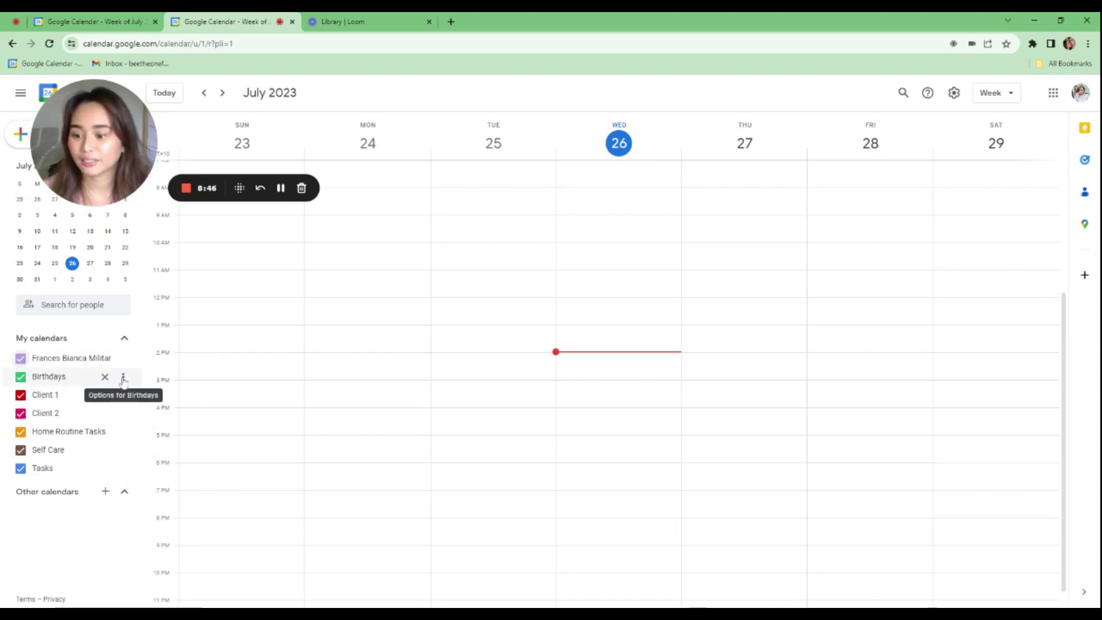
left_click(123, 381)
- Give the Client 1 calendar a custom light aqua color and save it
left_click(123, 395)
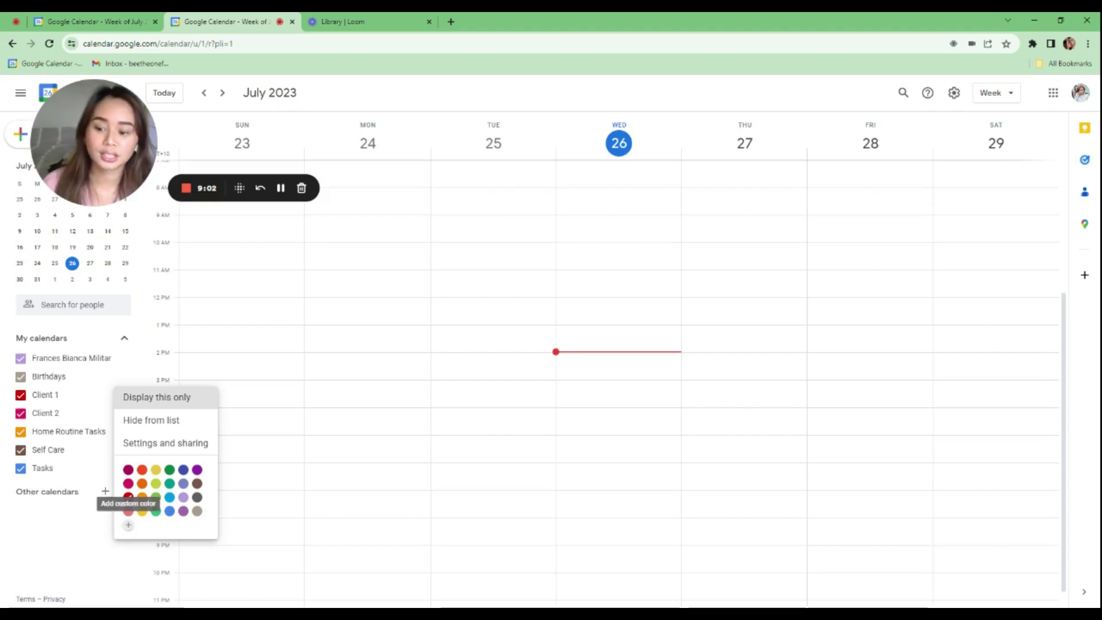
left_click(129, 525)
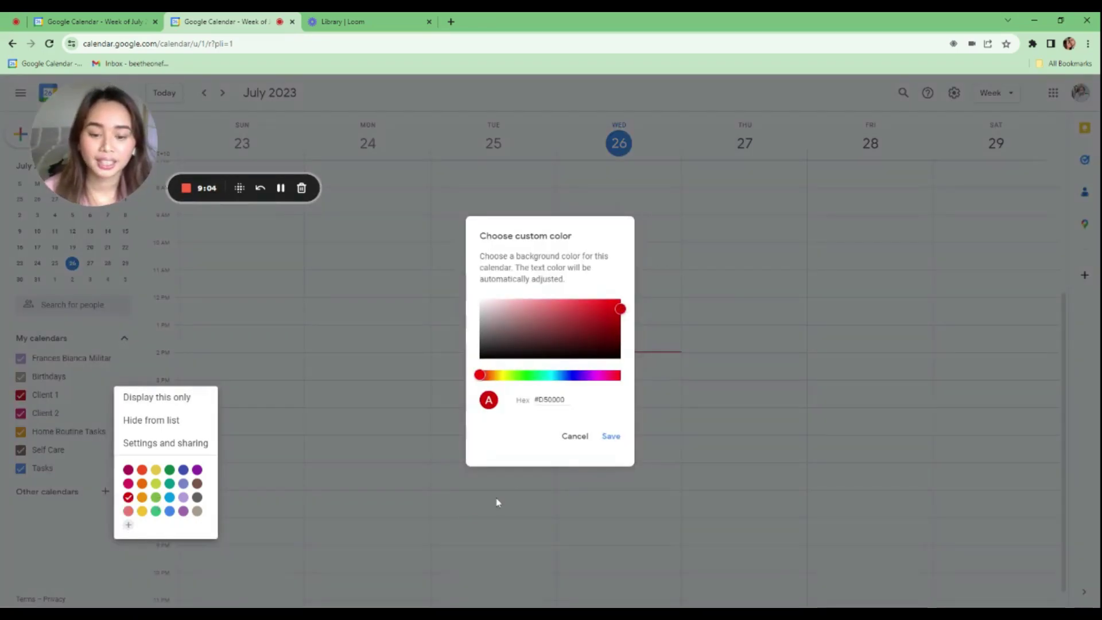
left_click(562, 376)
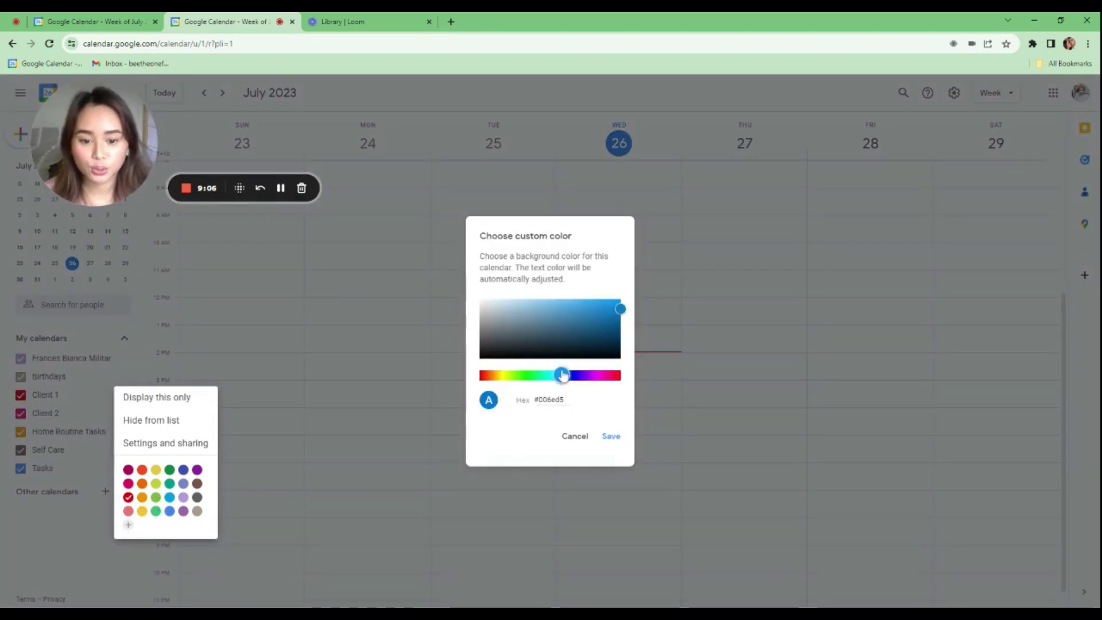
left_click_drag(561, 375, 554, 376)
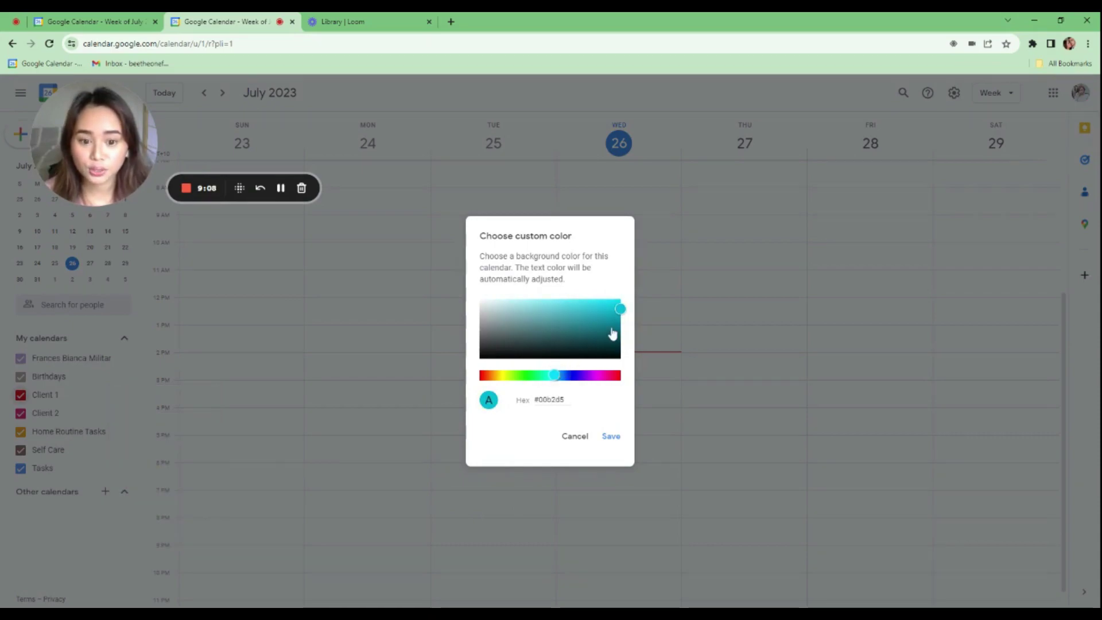
left_click_drag(613, 334, 531, 310)
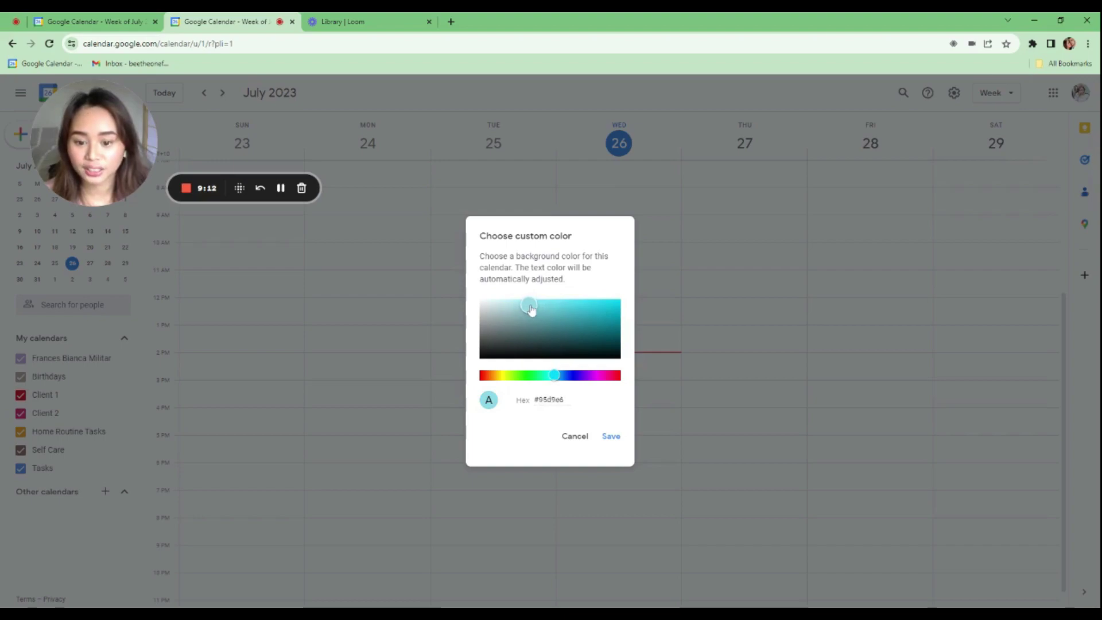
left_click(613, 437)
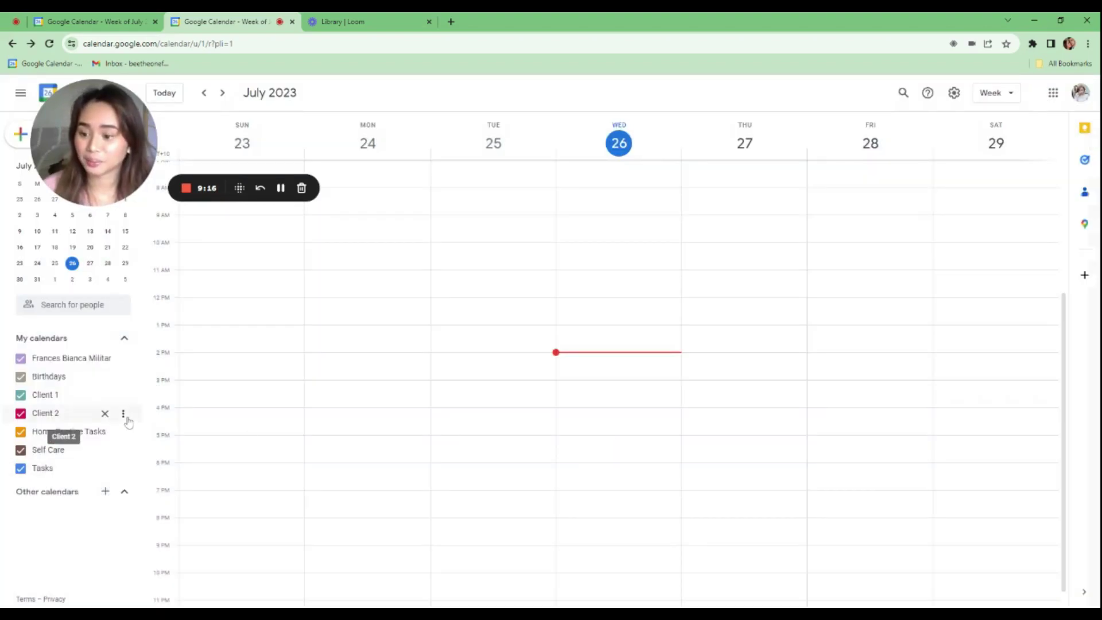
- Change the Client 2 calendar's color to the preset salmon pink
left_click(123, 413)
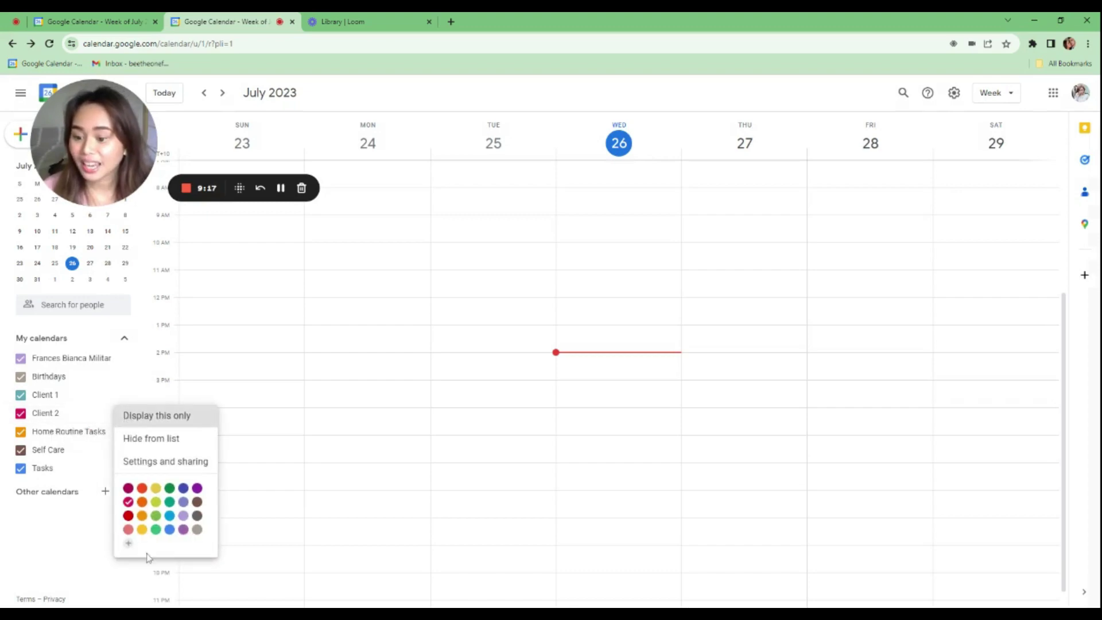
left_click(128, 531)
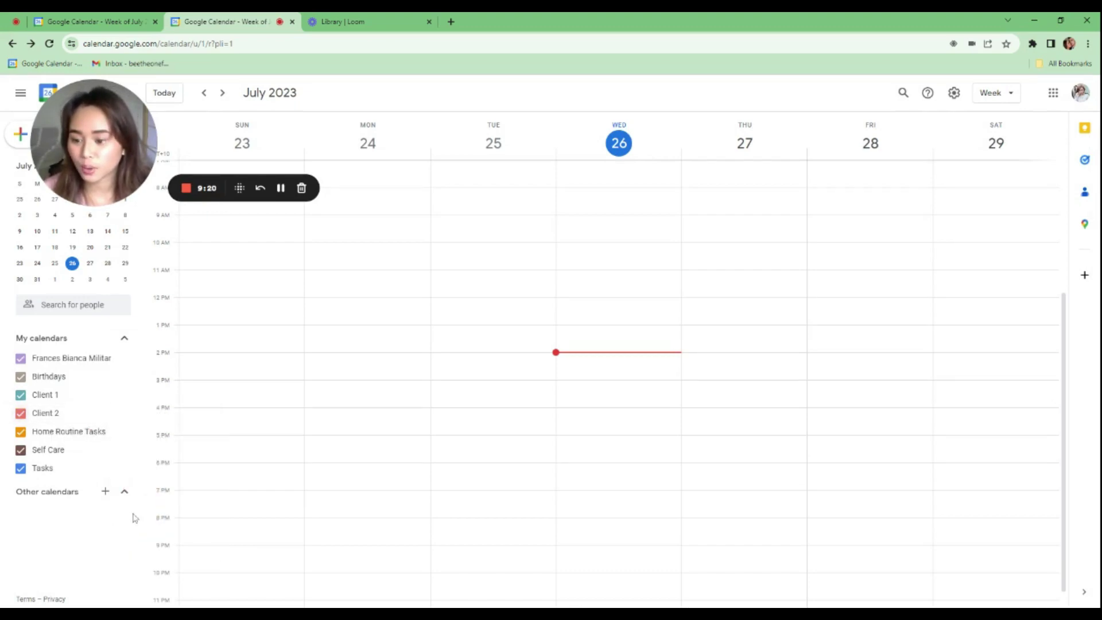
left_click(124, 413)
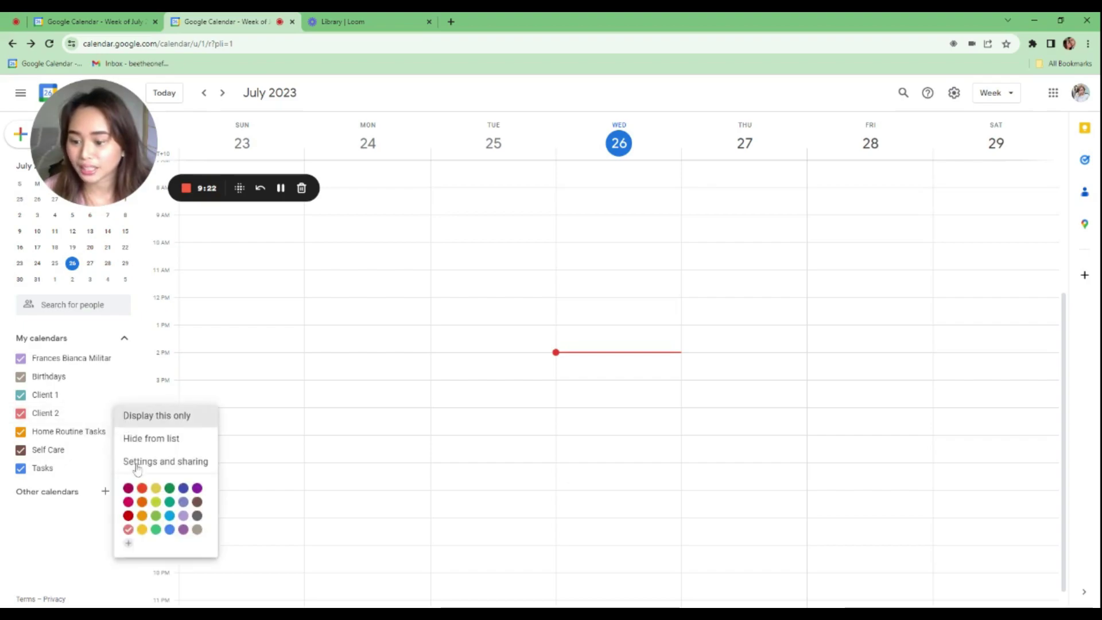
left_click(128, 543)
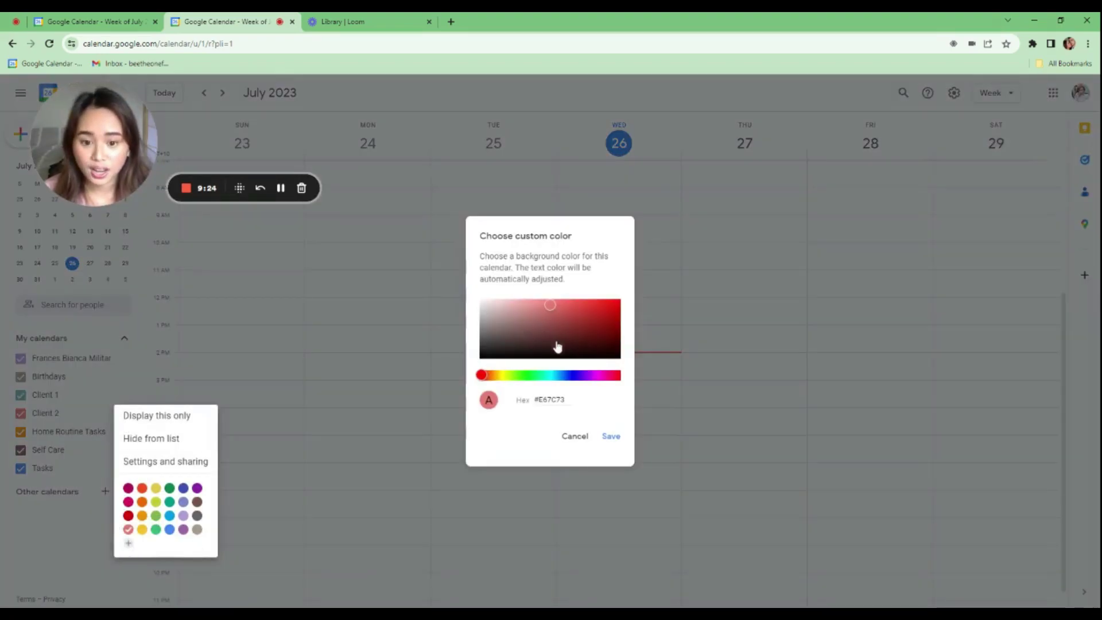
left_click(540, 304)
left_click_drag(539, 307, 522, 307)
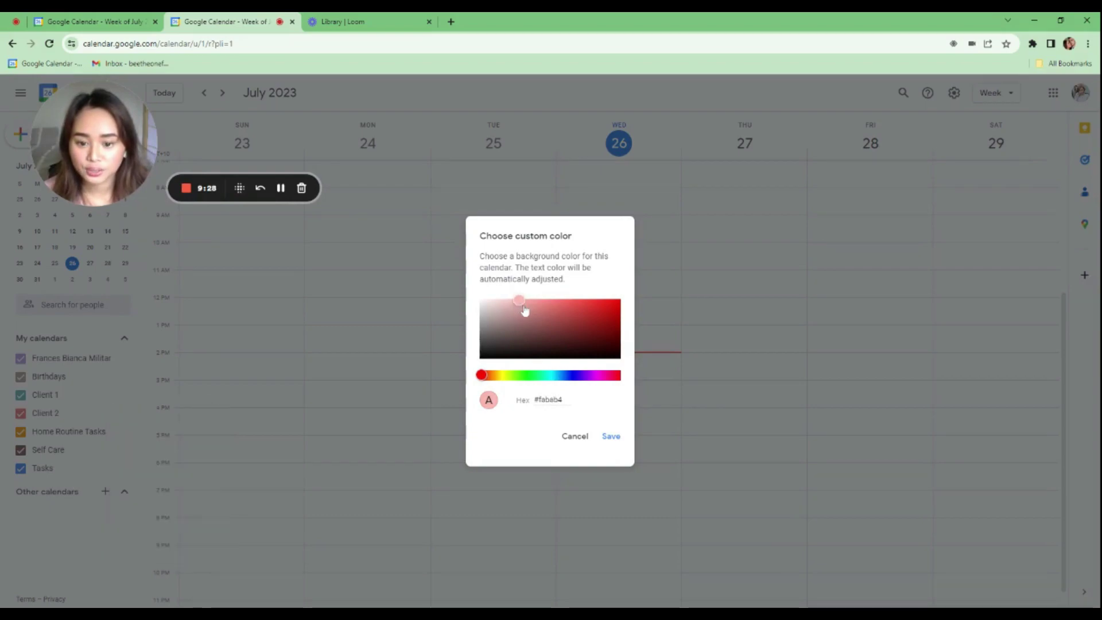
left_click(575, 435)
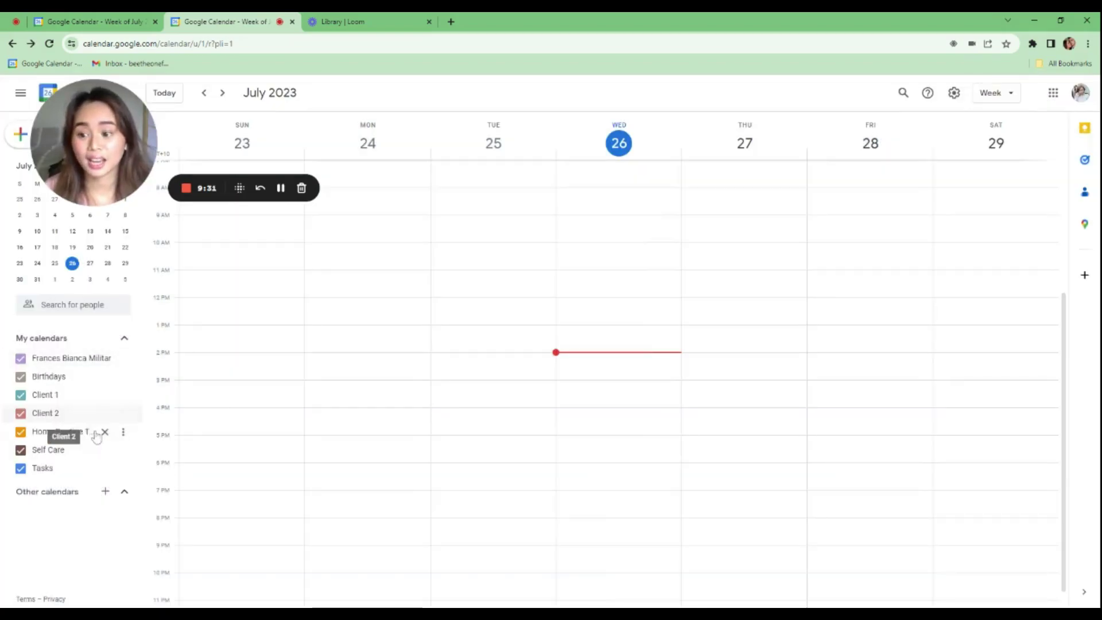
- Open the options of the orange calendar listed directly below Client 2
left_click(123, 434)
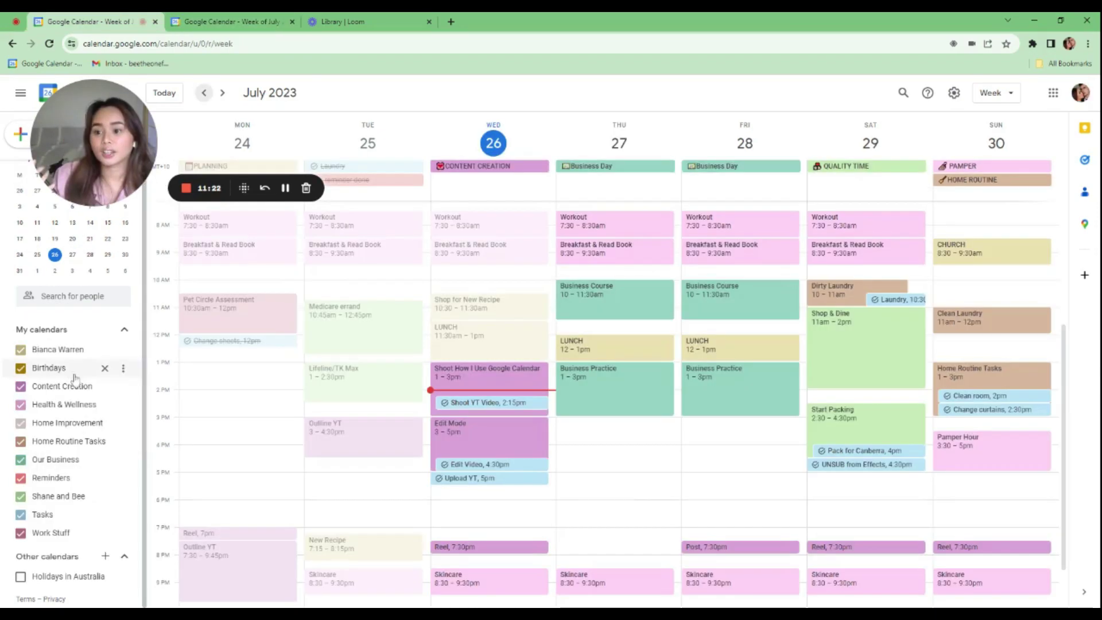
scroll(871, 411, "down", 2)
scroll(871, 410, "up", 4)
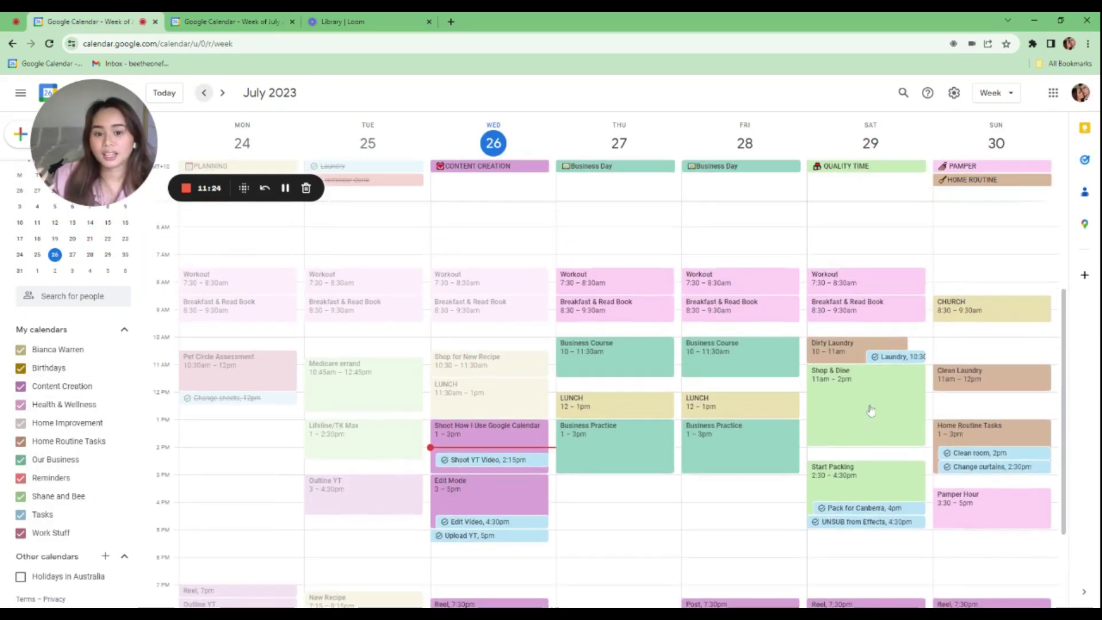
scroll(597, 385, "down", 2)
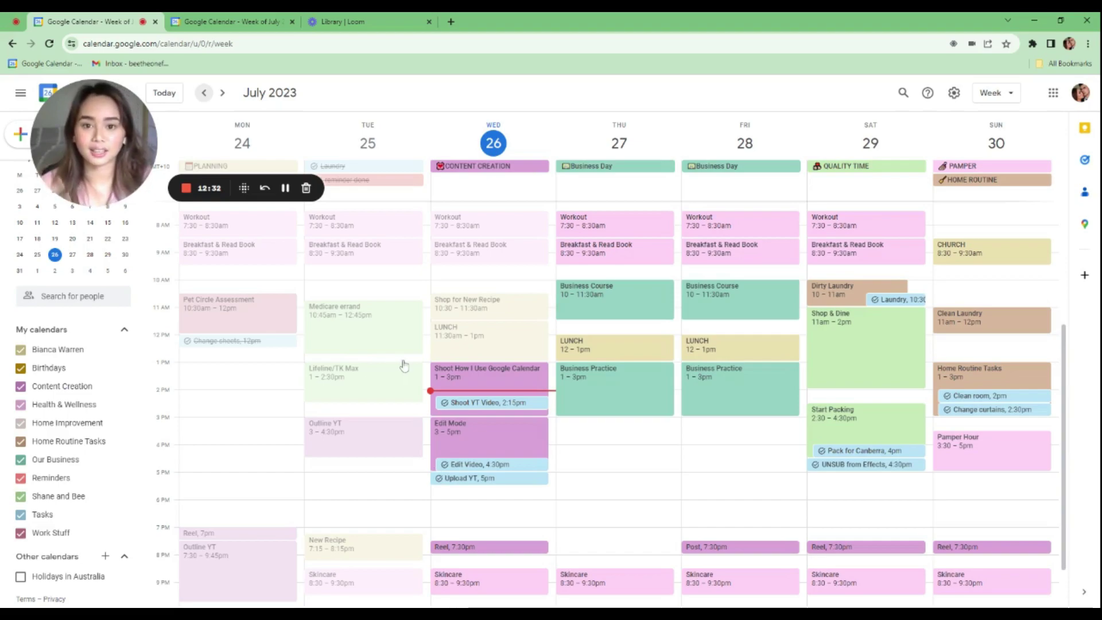
- Create an all-day event titled PLANNING on Monday, July 31, repeating weekly on Monday, and save it
left_click(222, 93)
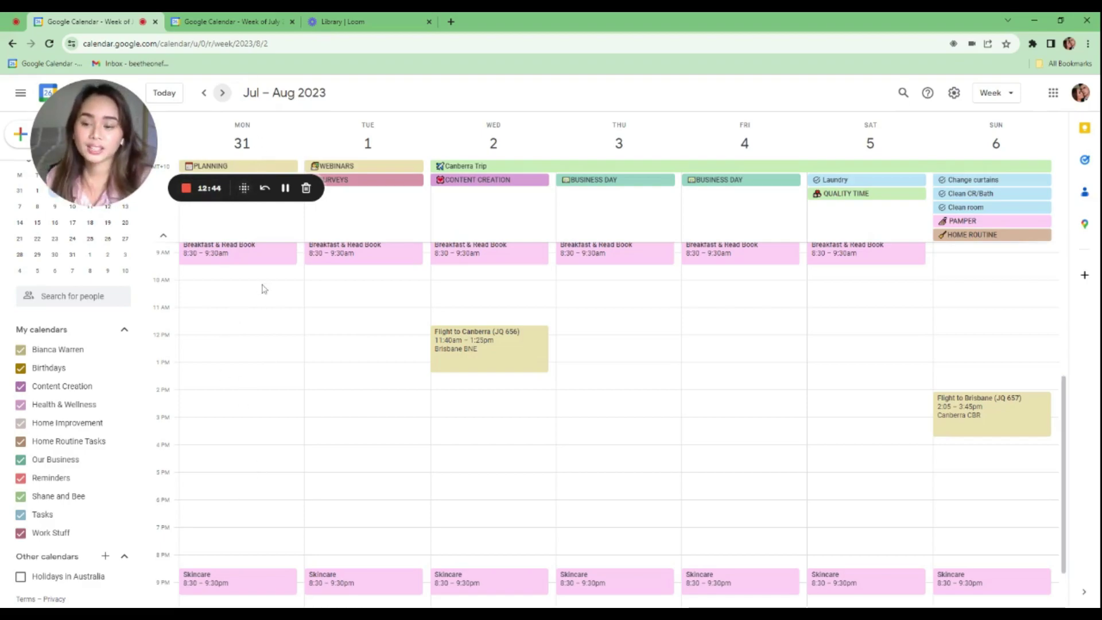
left_click(232, 164)
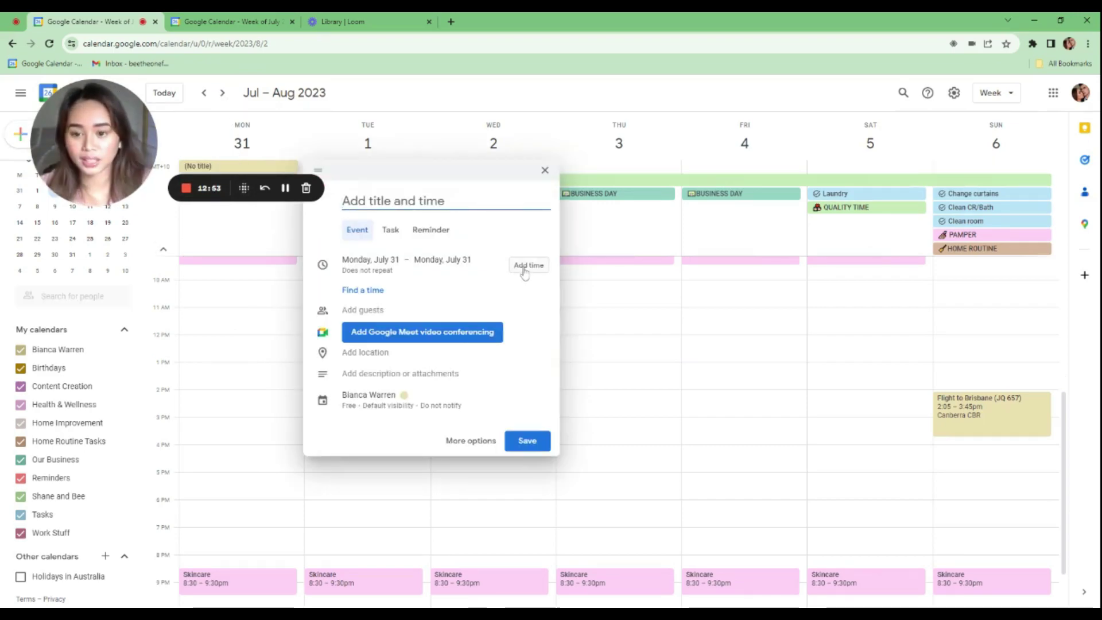
type("P")
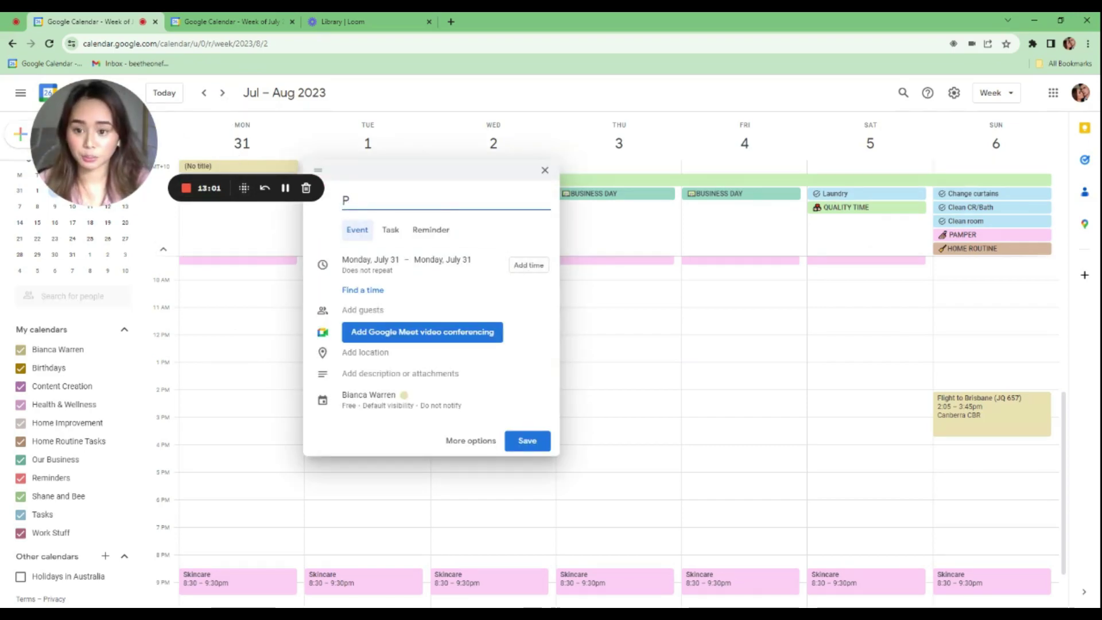
type("LANNING")
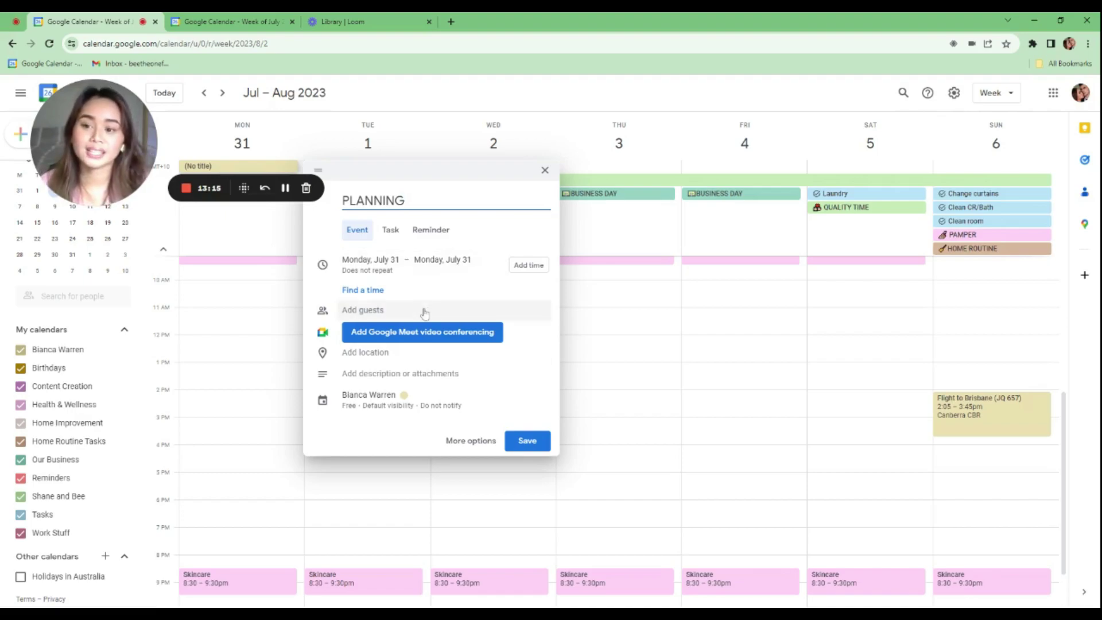
left_click(363, 275)
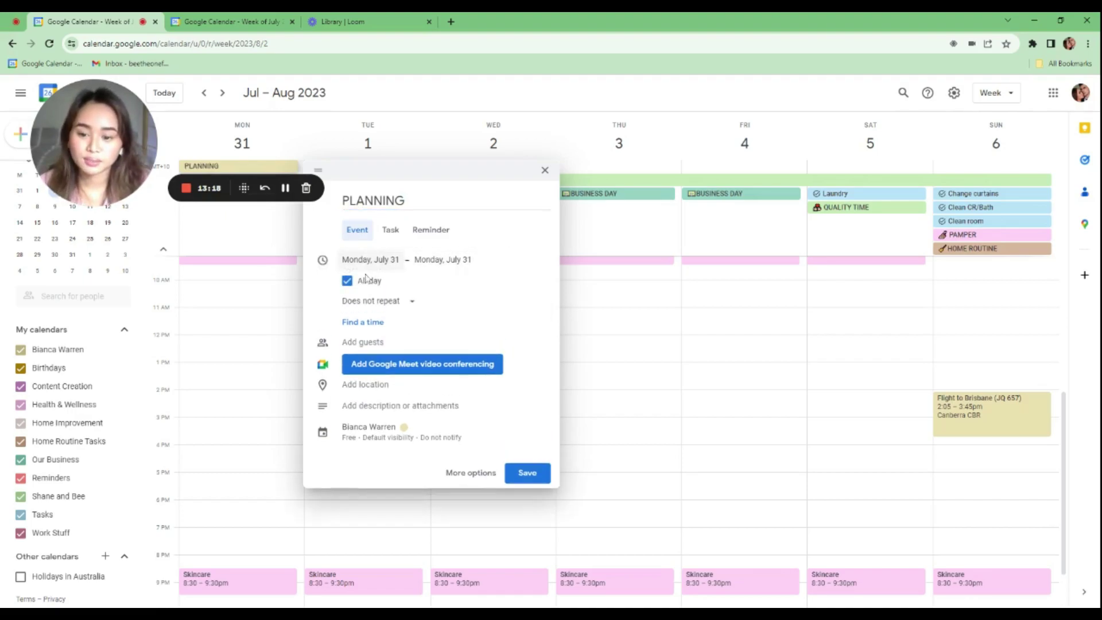
left_click(400, 301)
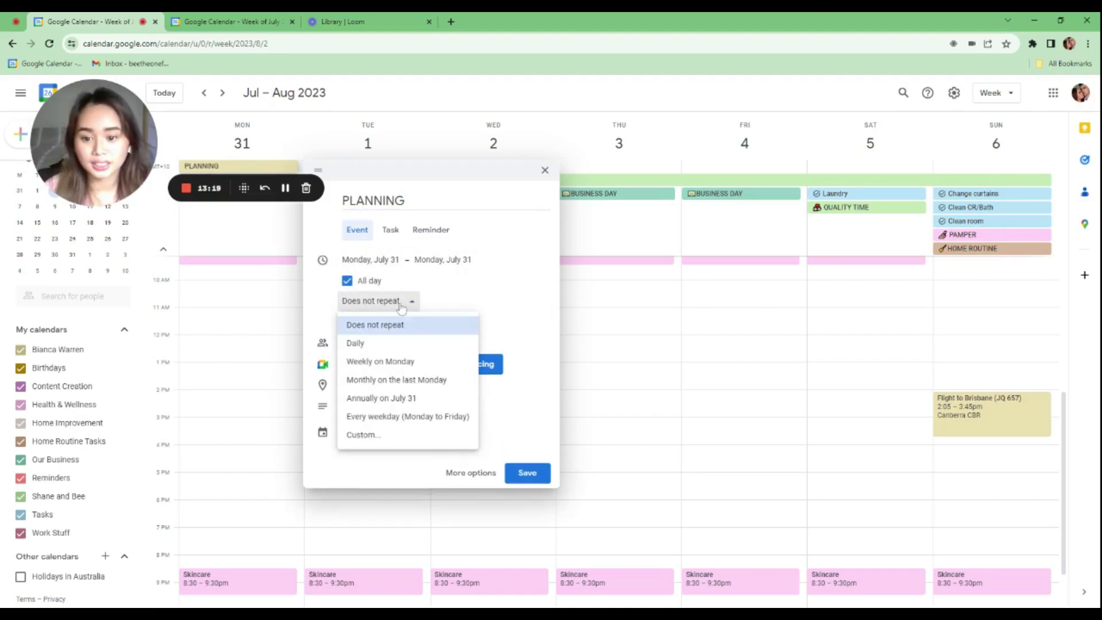
left_click(435, 363)
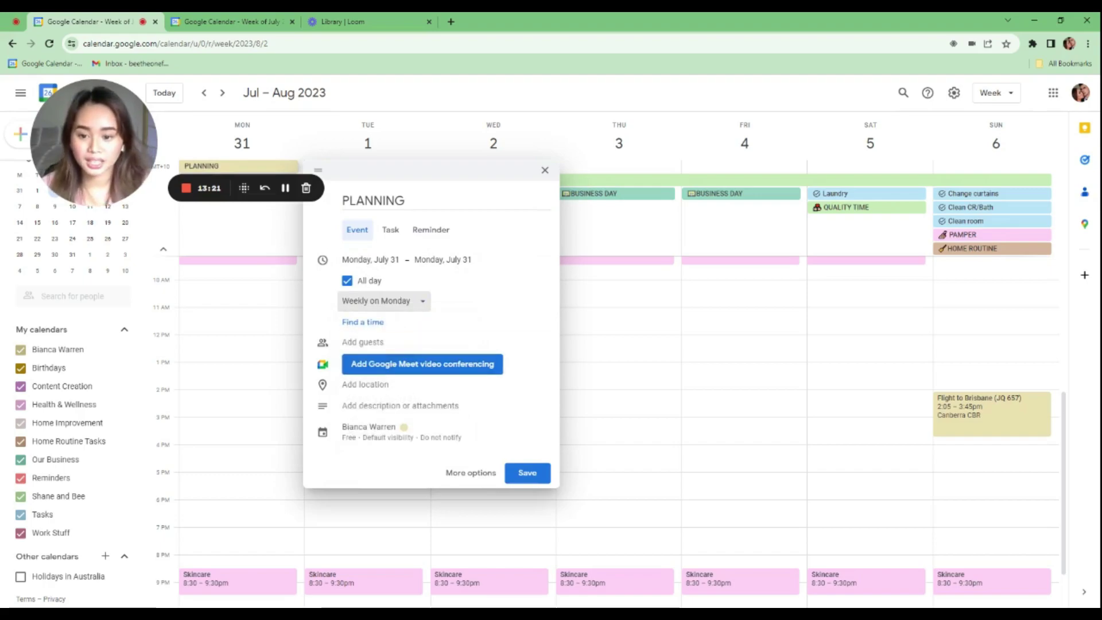
left_click(535, 481)
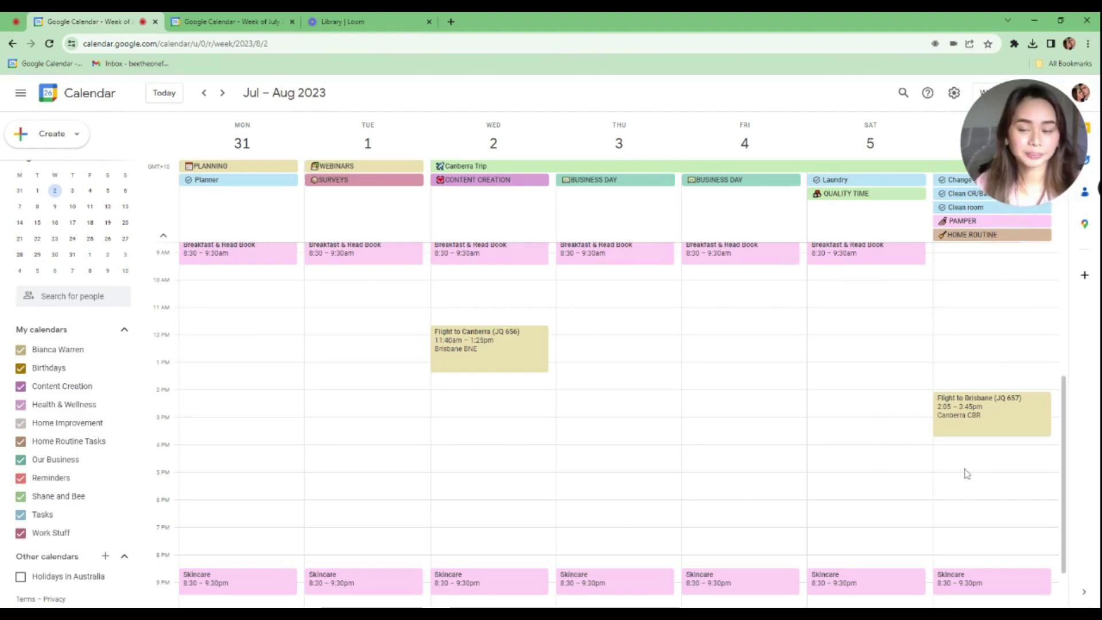
- Create a Meeting event in the Work Stuff calendar on Tuesday, August 1, at 10am, and extend it to end at 12pm
scroll(487, 265, "up", 2)
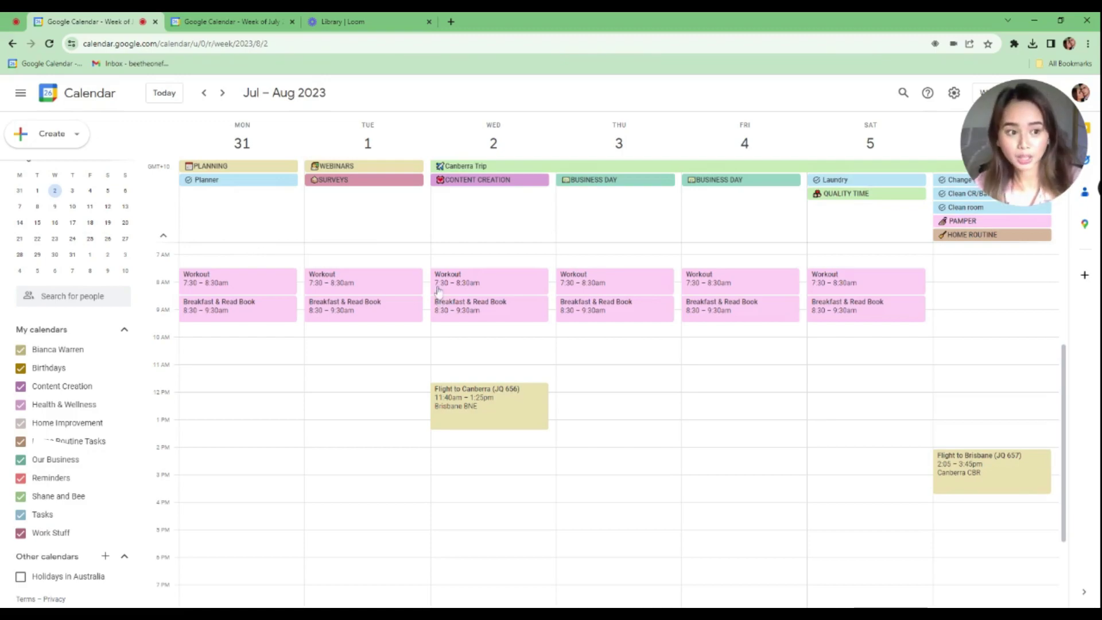
scroll(631, 458, "down", 1)
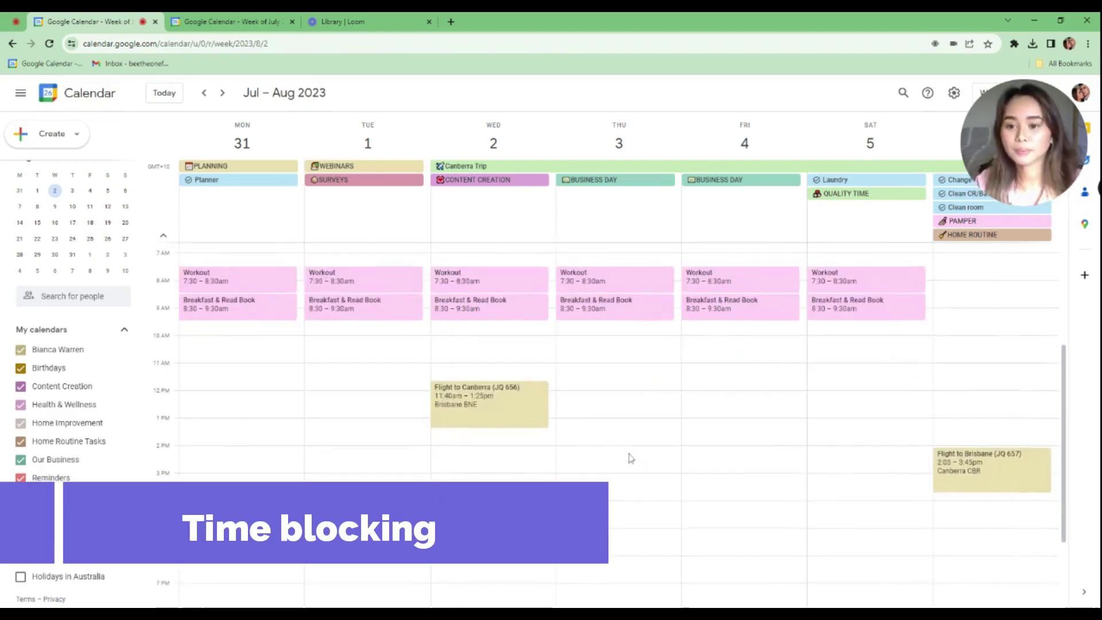
scroll(632, 458, "down", 2)
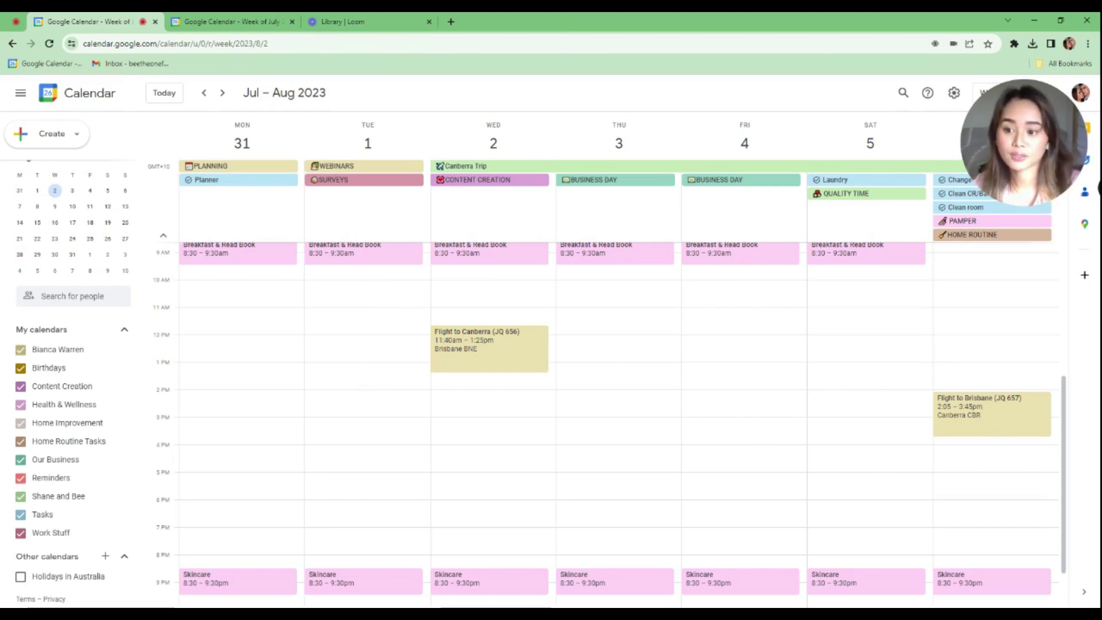
left_click_drag(377, 291, 389, 322)
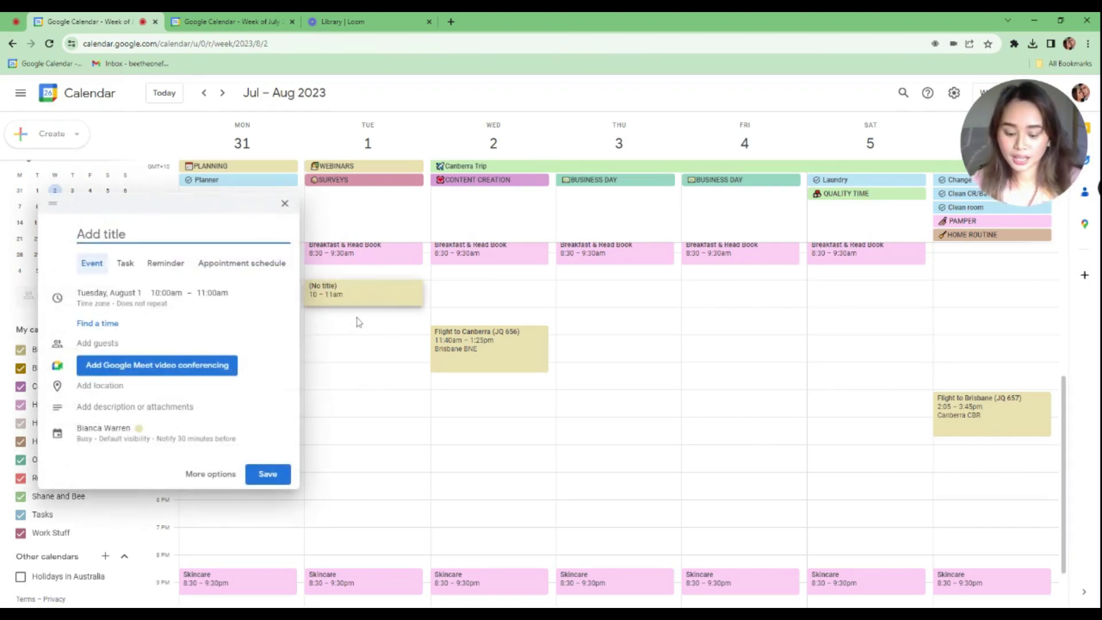
type("Meeting")
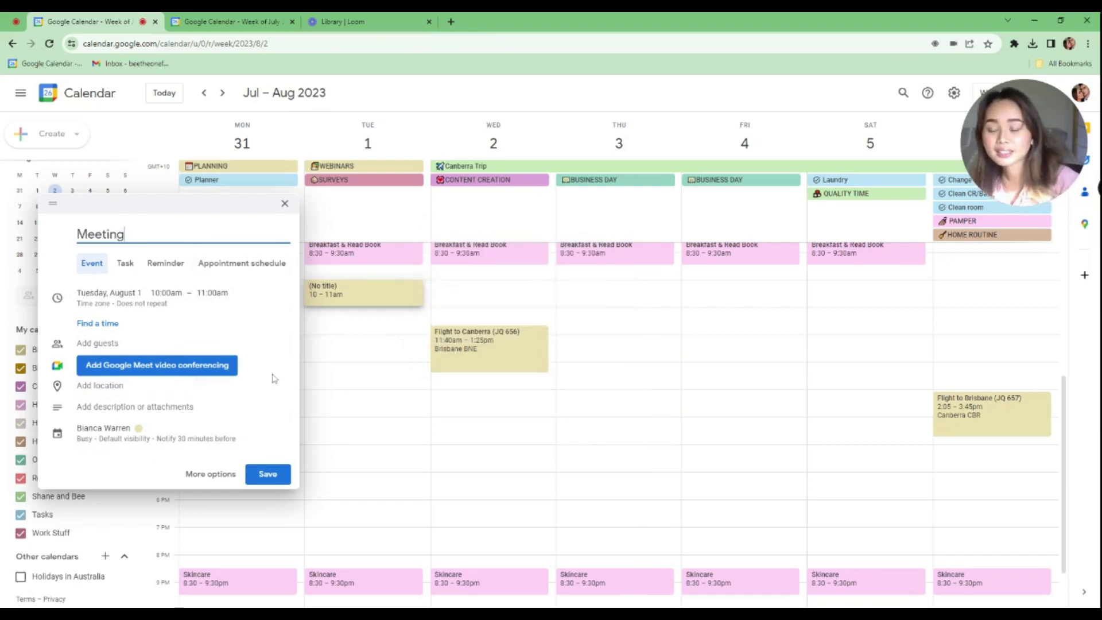
left_click(110, 431)
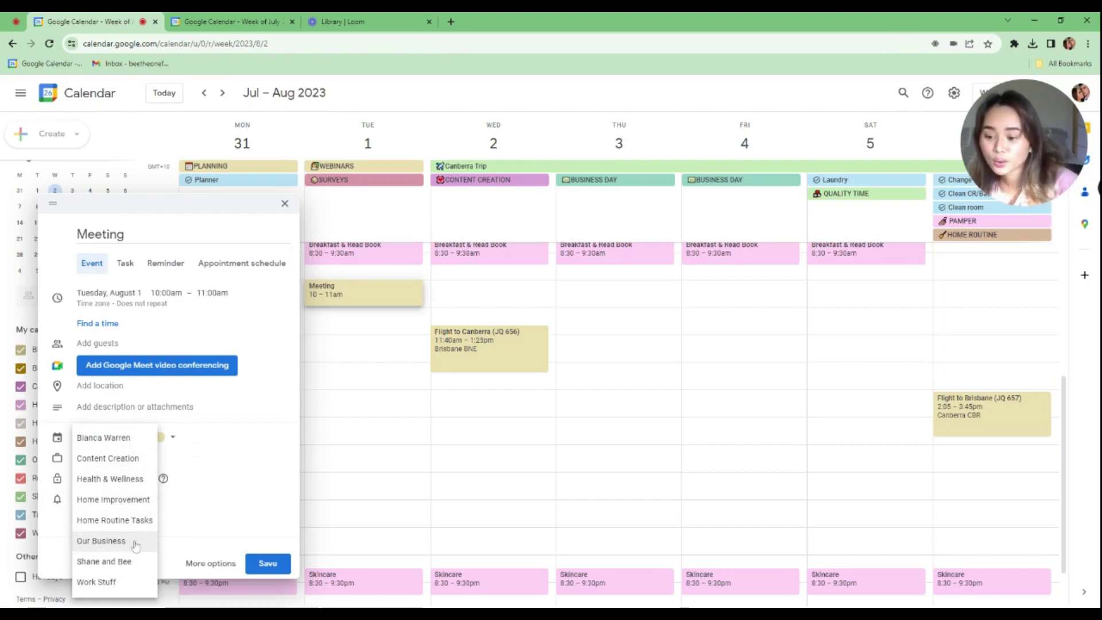
left_click(119, 584)
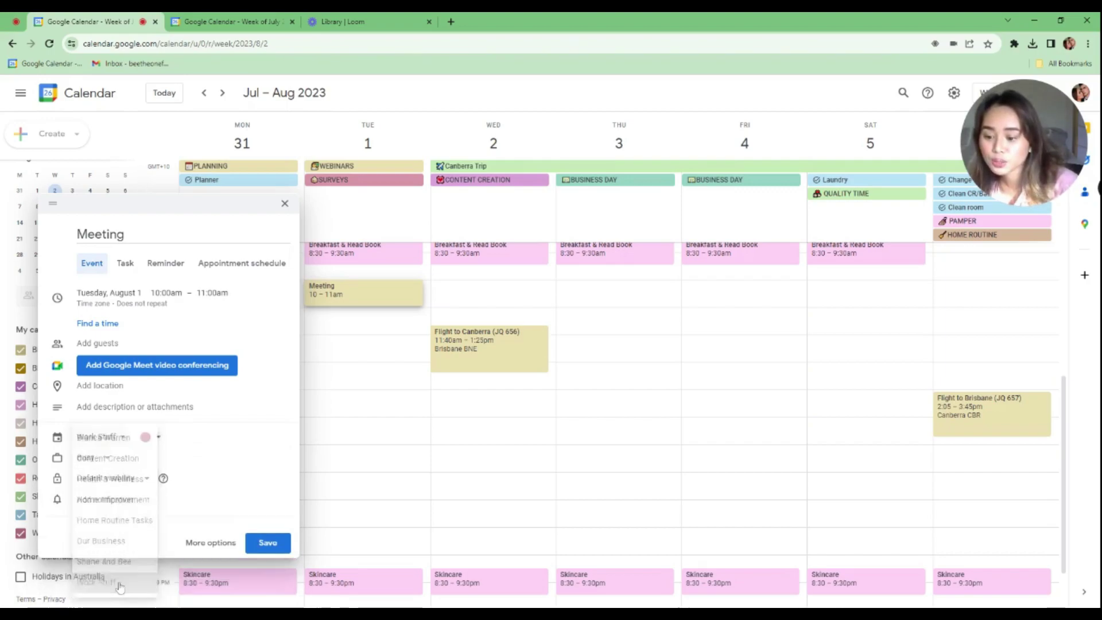
left_click(267, 543)
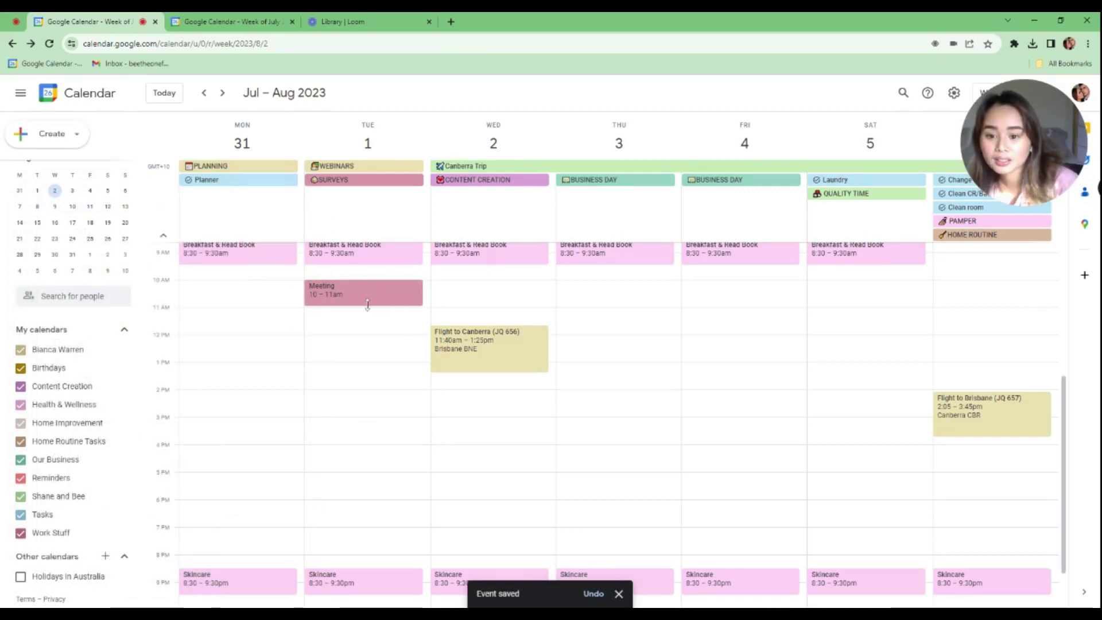
left_click_drag(364, 304, 364, 332)
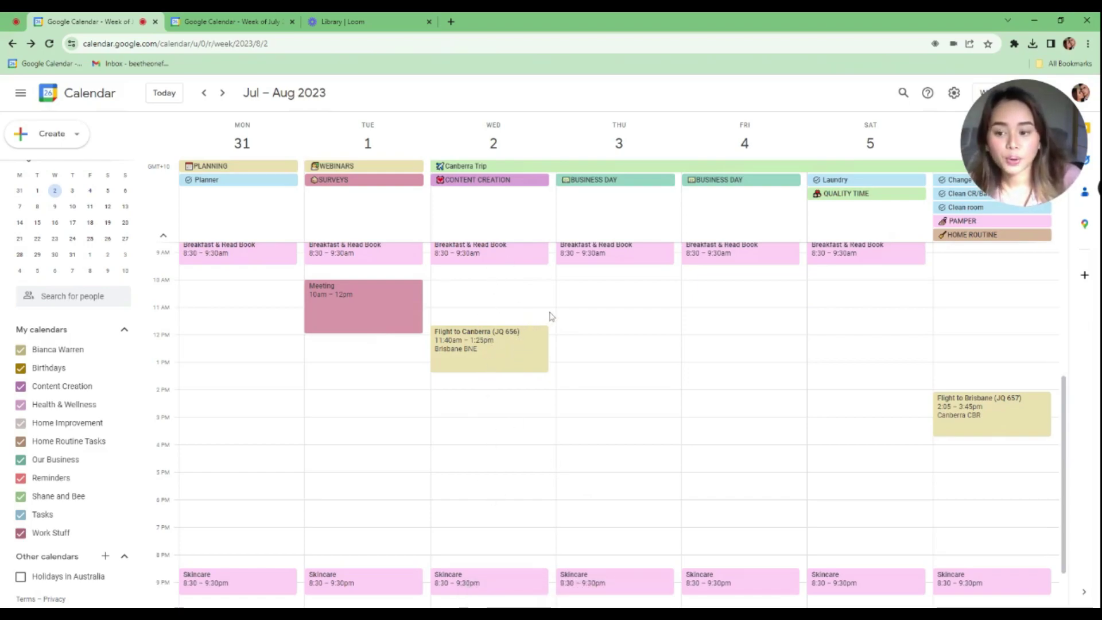
- Create a "Shoot a video" event in the Content Creation calendar on Wednesday, August 2, at 10am, and extend it to end at 12pm
left_click(549, 292)
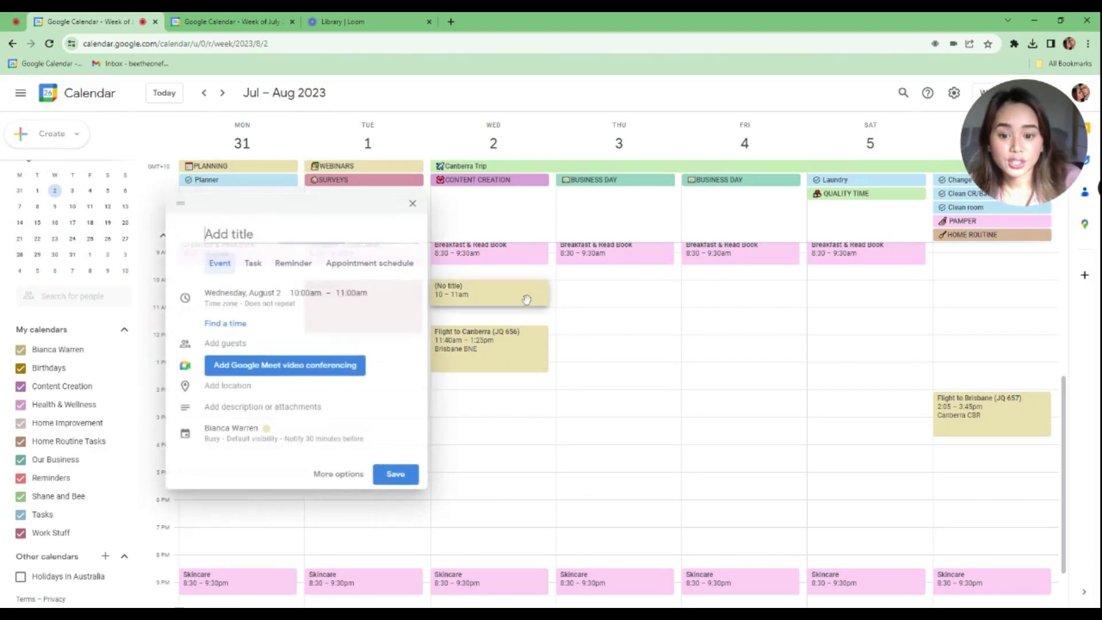
type("Shoo")
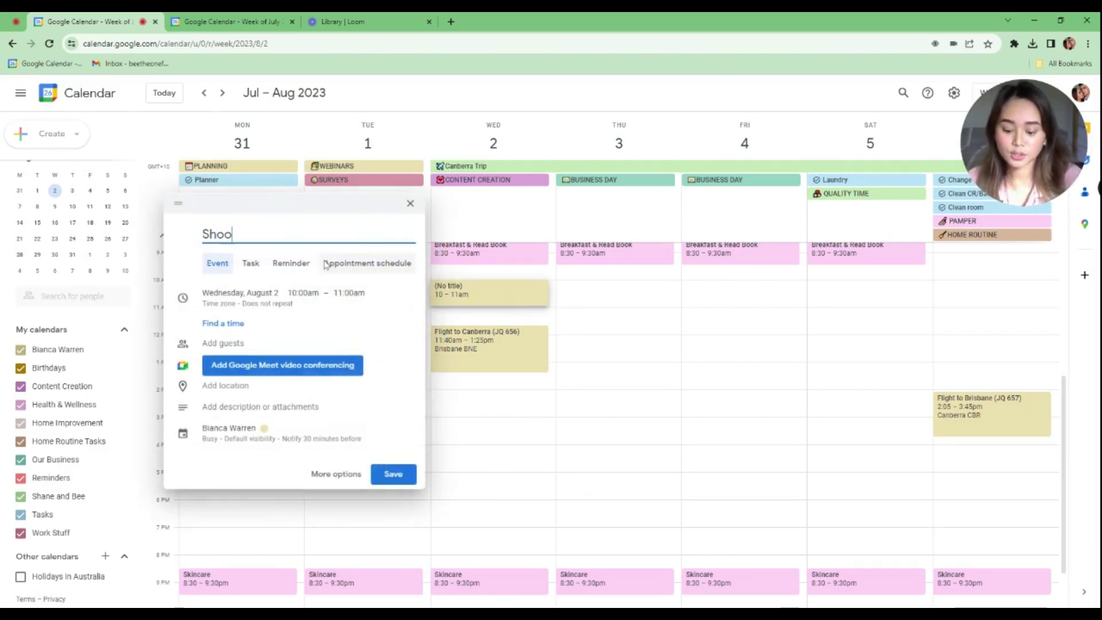
type("t a video")
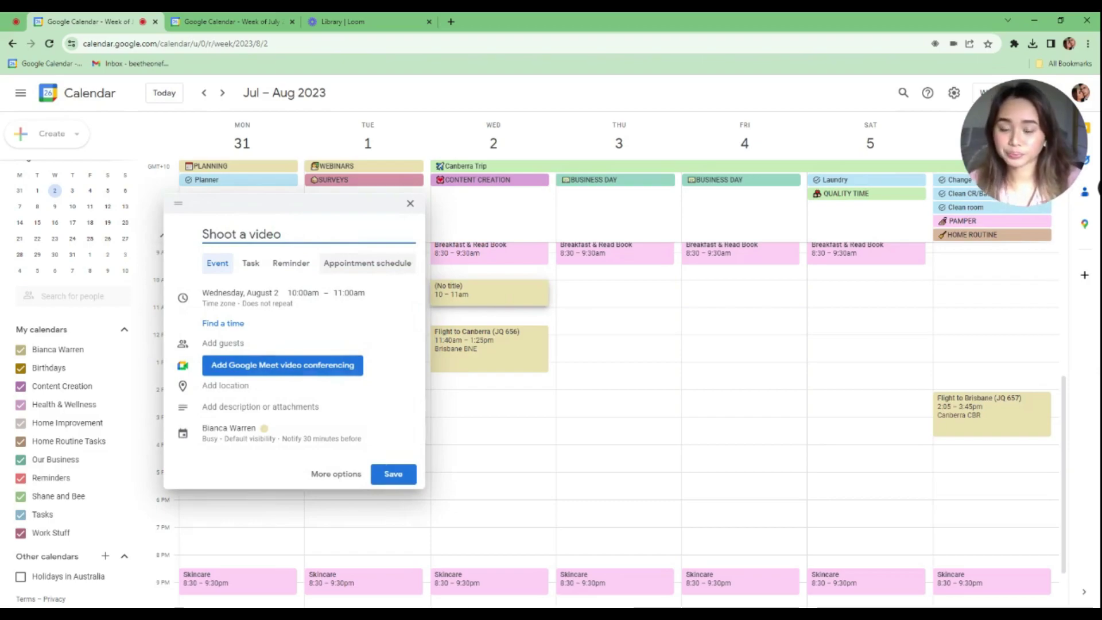
left_click(228, 426)
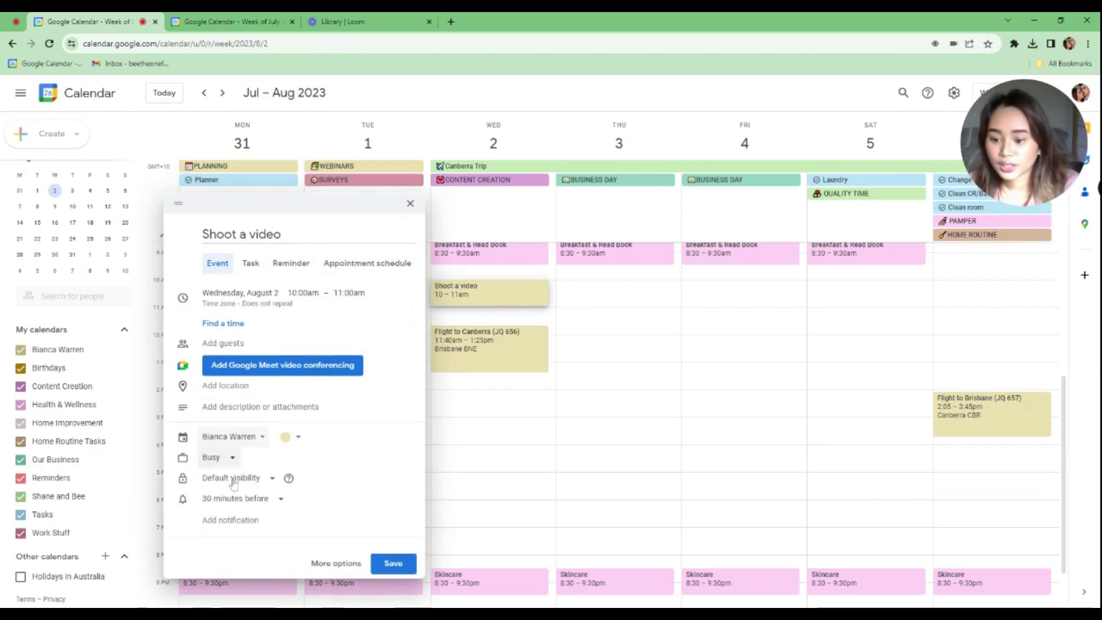
left_click(246, 438)
left_click(247, 459)
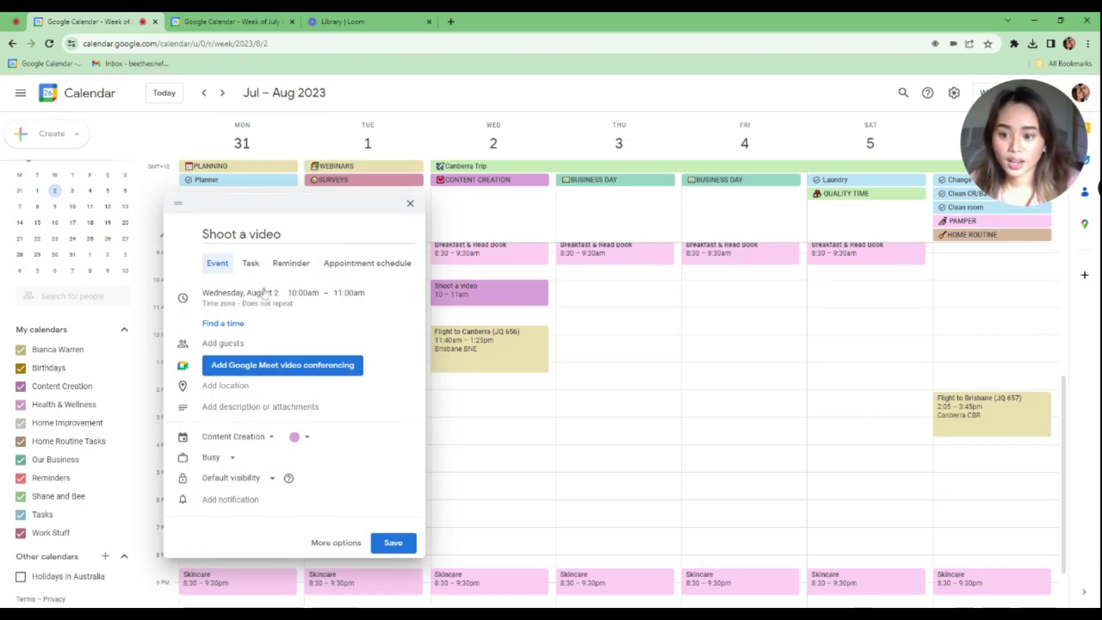
left_click(396, 543)
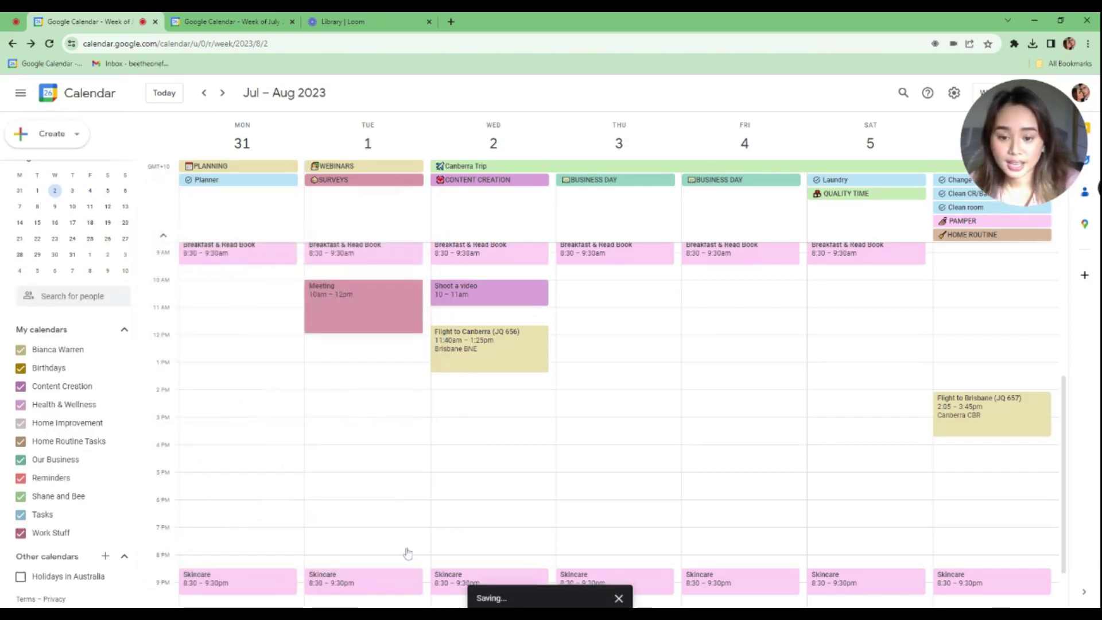
left_click_drag(538, 308, 536, 329)
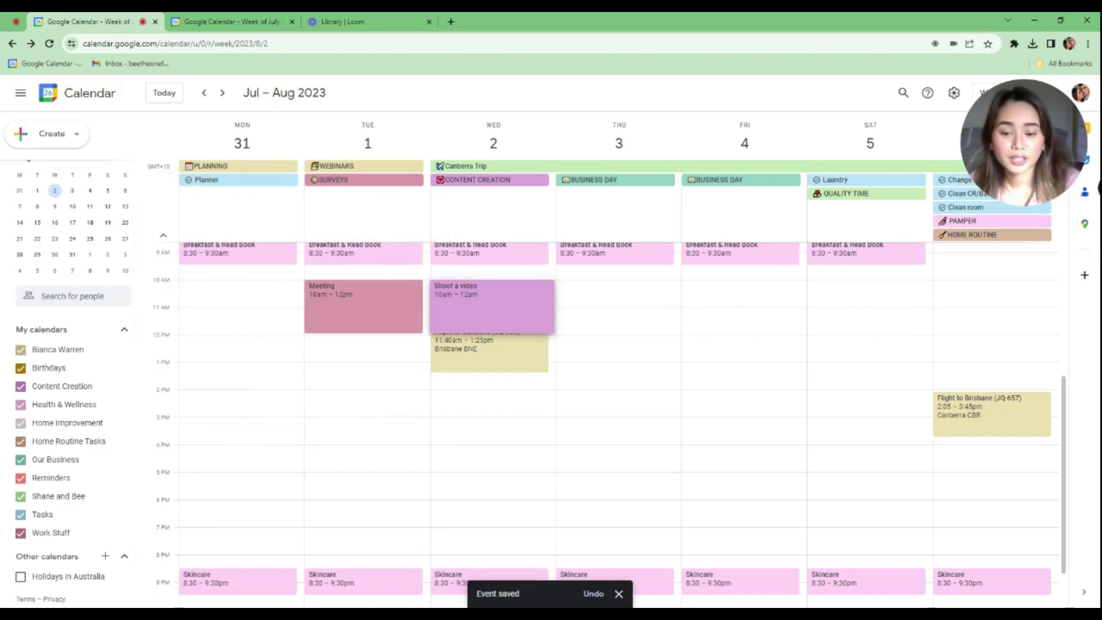
mouse_move(536, 332)
left_mouse_down()
mouse_move(540, 358)
mouse_move(540, 280)
mouse_move(540, 373)
mouse_move(540, 326)
mouse_move(539, 338)
left_mouse_up()
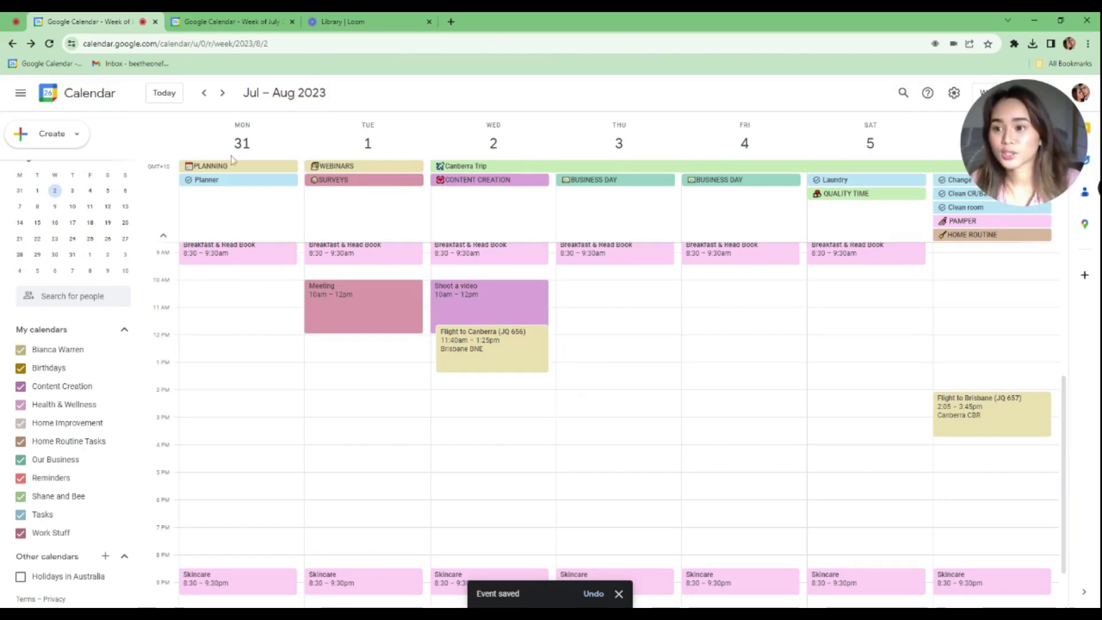
- Create a task titled "shoot video" on Wednesday, July 26, at 2:30pm in the Social Media Plan list and save it
left_click(204, 94)
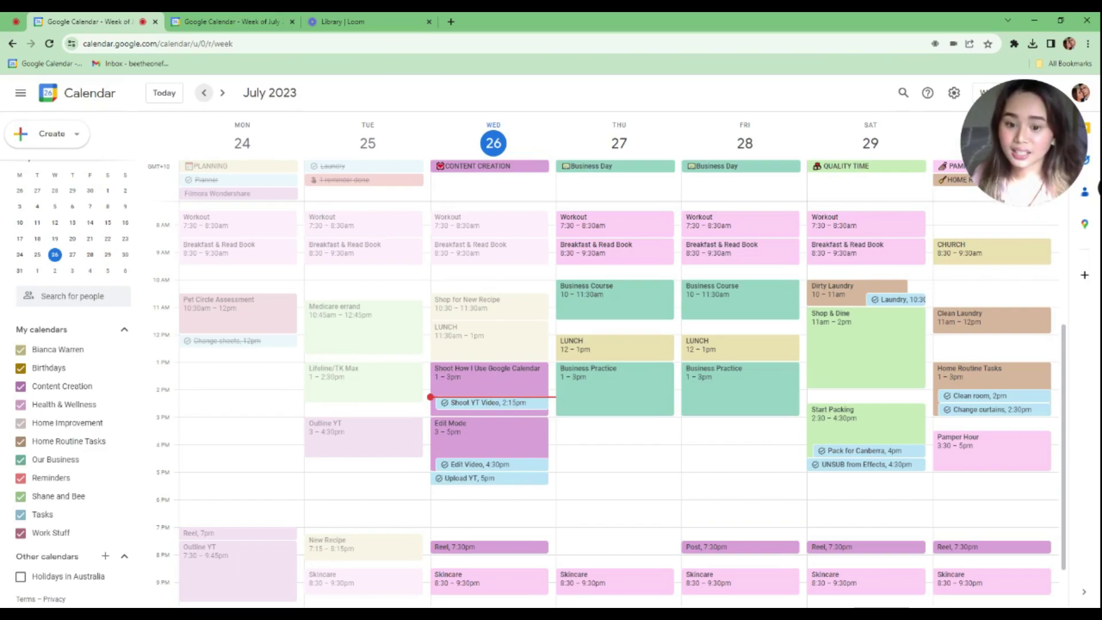
left_click(520, 413)
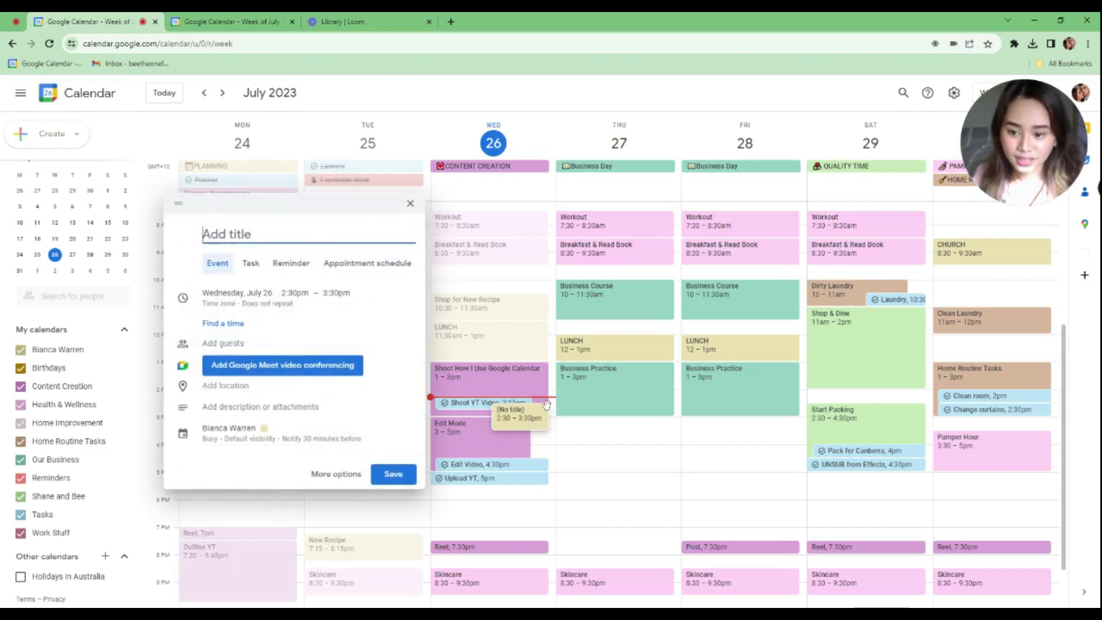
left_click(249, 265)
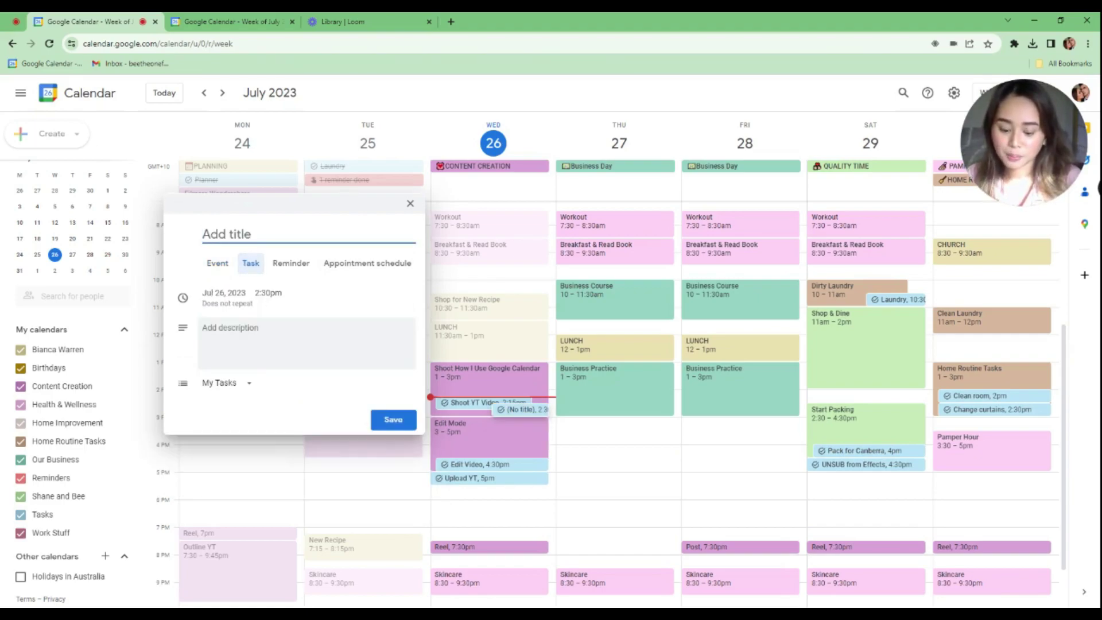
type("shoo")
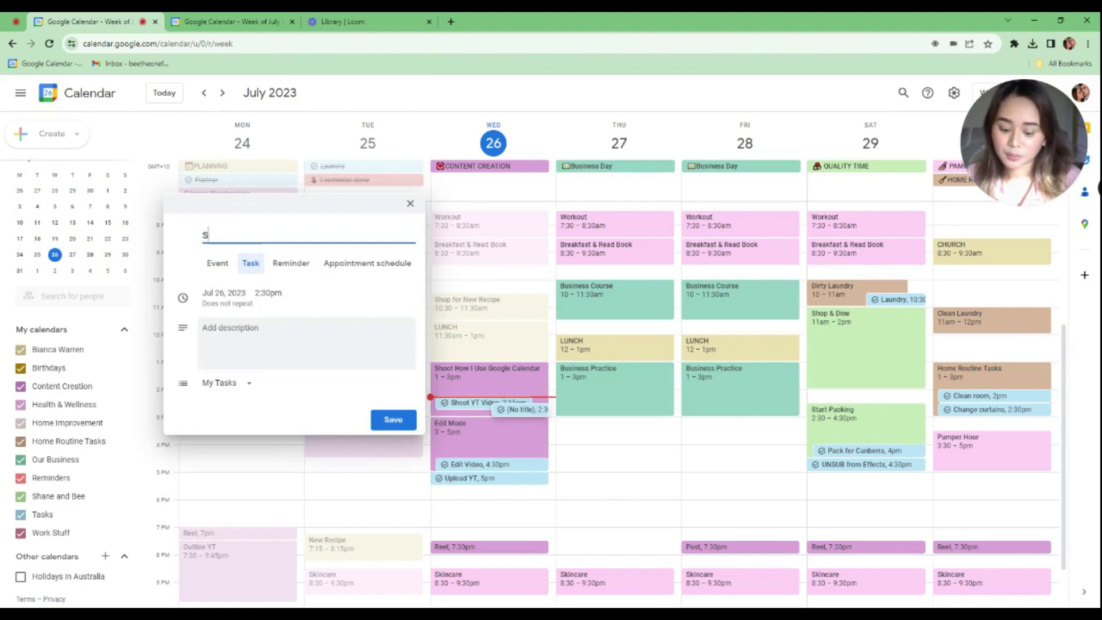
type("t videos")
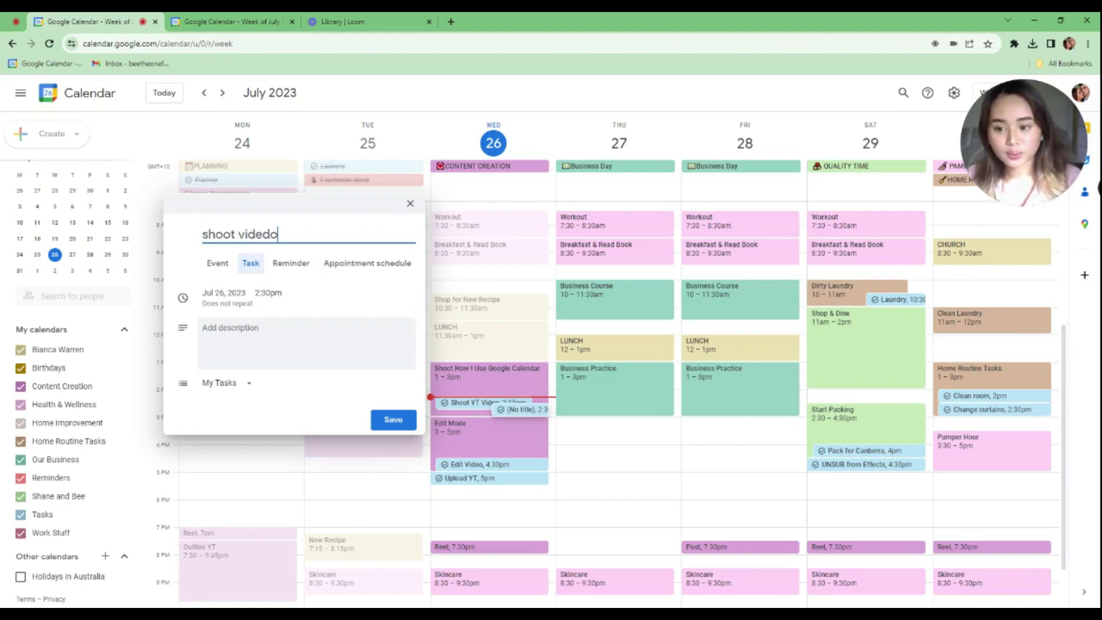
key("BackSpace")
key("BackSpace")
type("o")
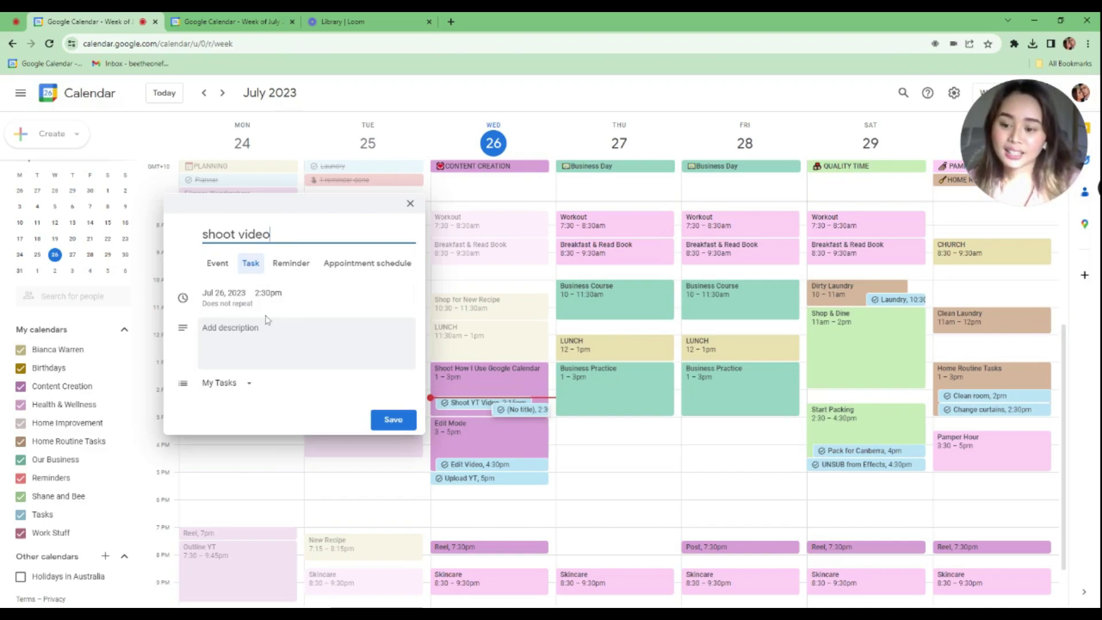
left_click(241, 389)
left_click(242, 430)
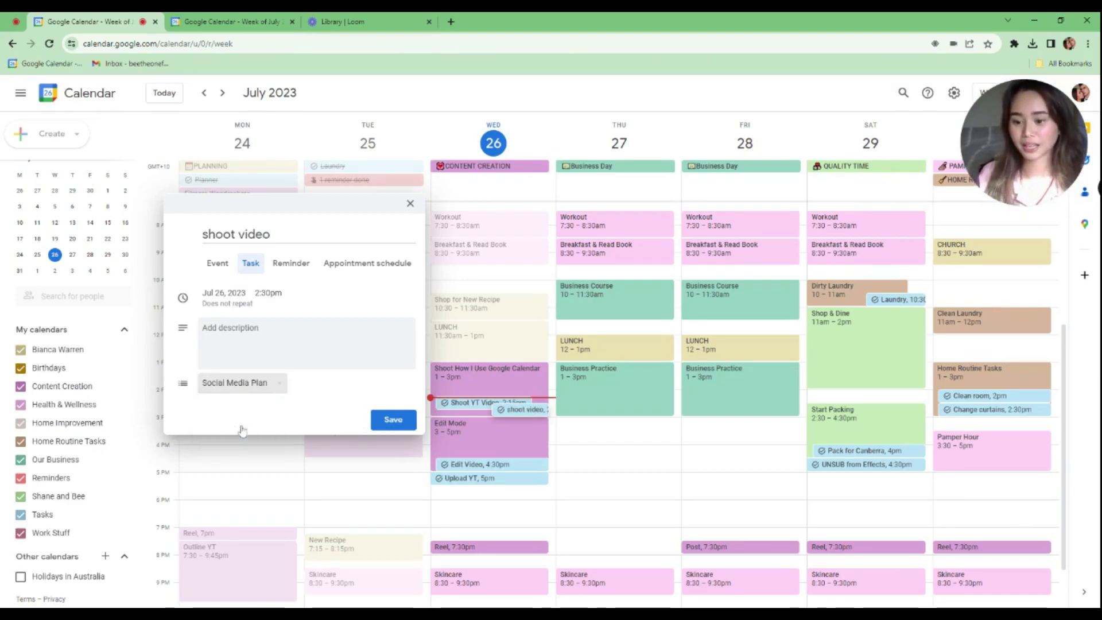
left_click(394, 419)
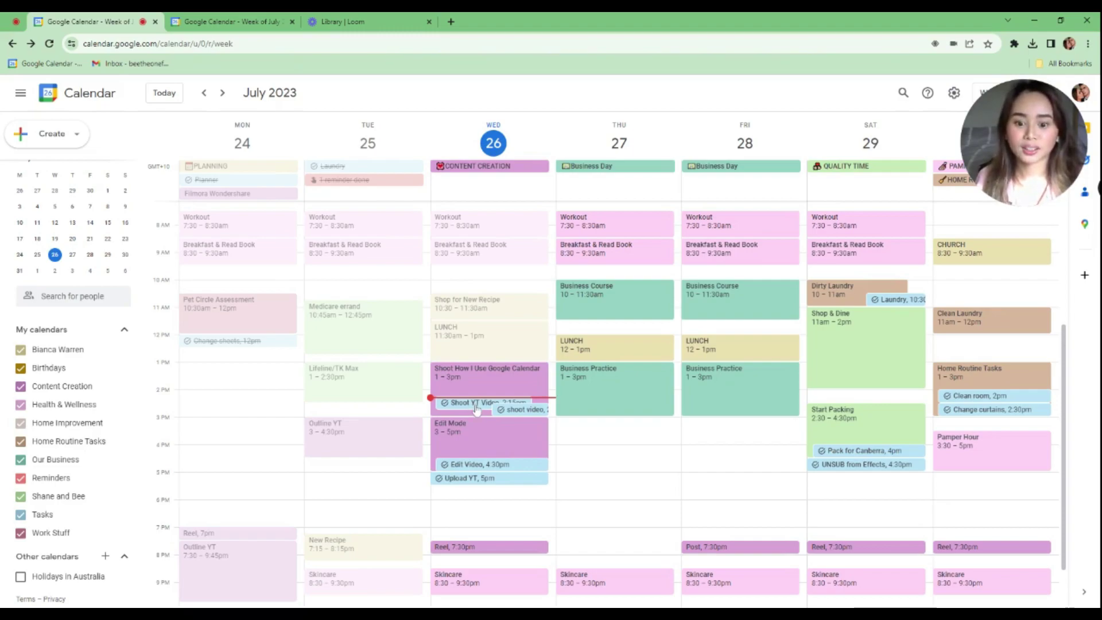
- Mark the Shoot YT Video task on Wednesday, July 26, as completed
left_click(476, 405)
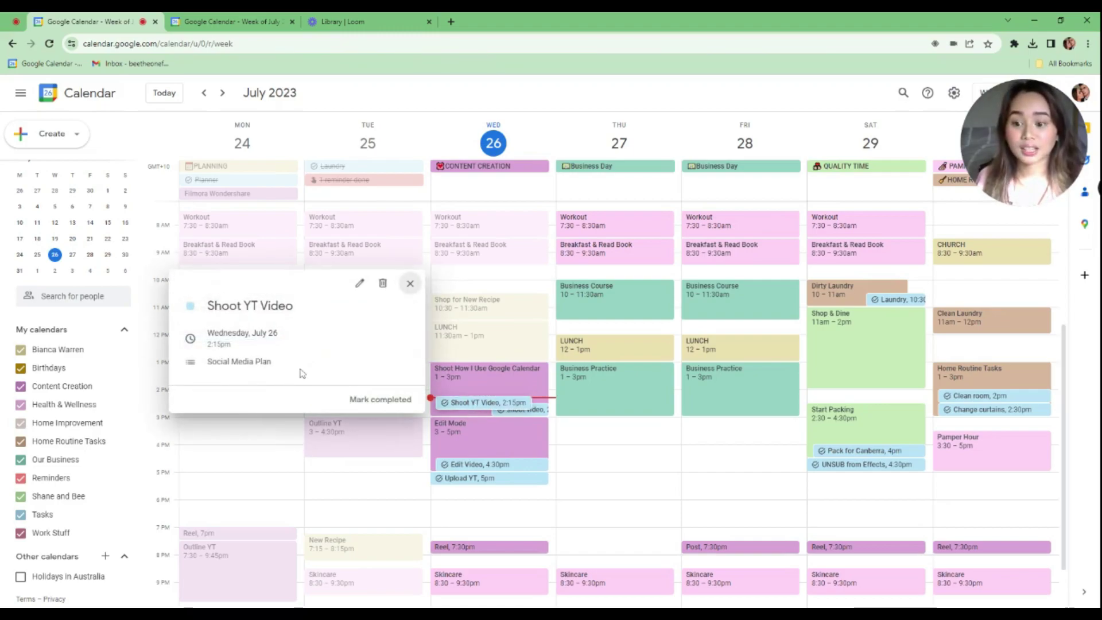
left_click(390, 405)
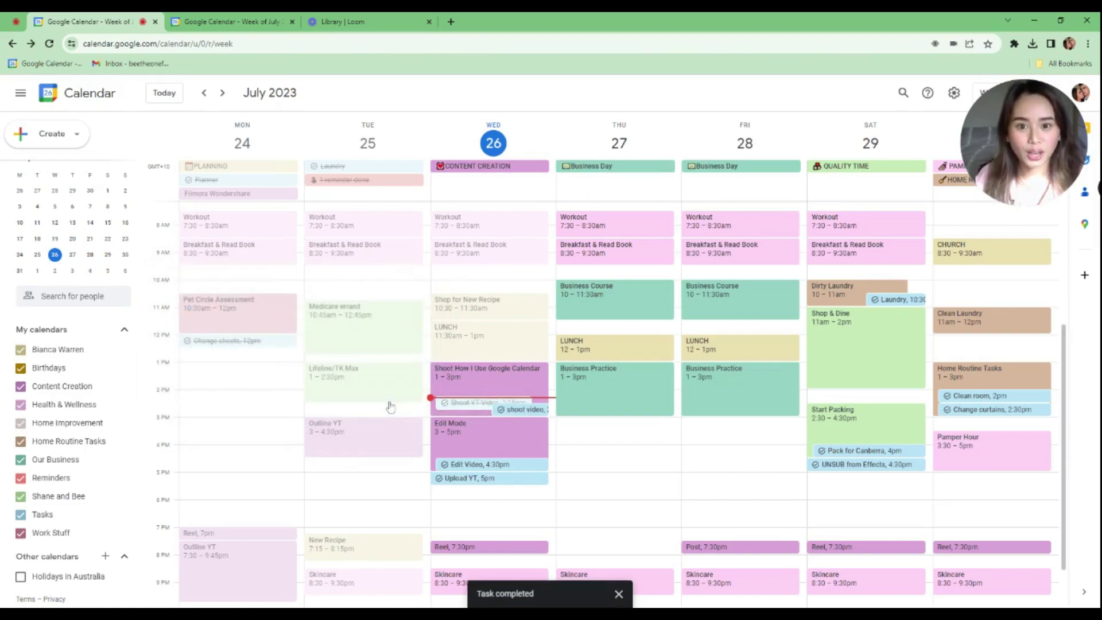
scroll(471, 260, "down", 1)
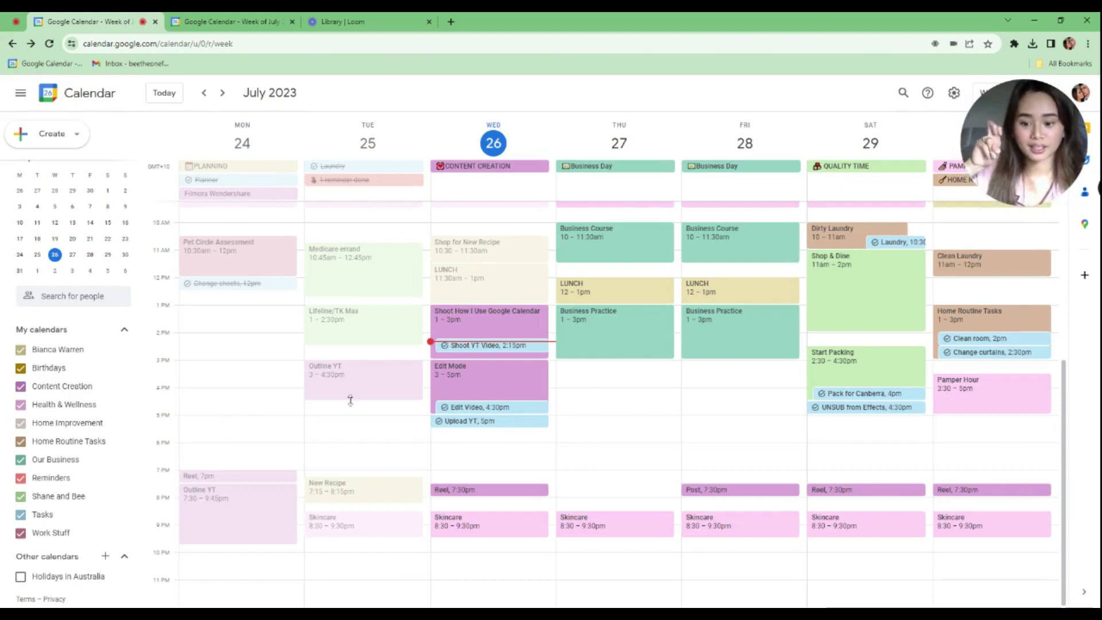
- Create a task titled "test" on Tuesday, July 25, at 5:30pm, and open the pending tasks shown on Wednesday, July 26
left_click(353, 438)
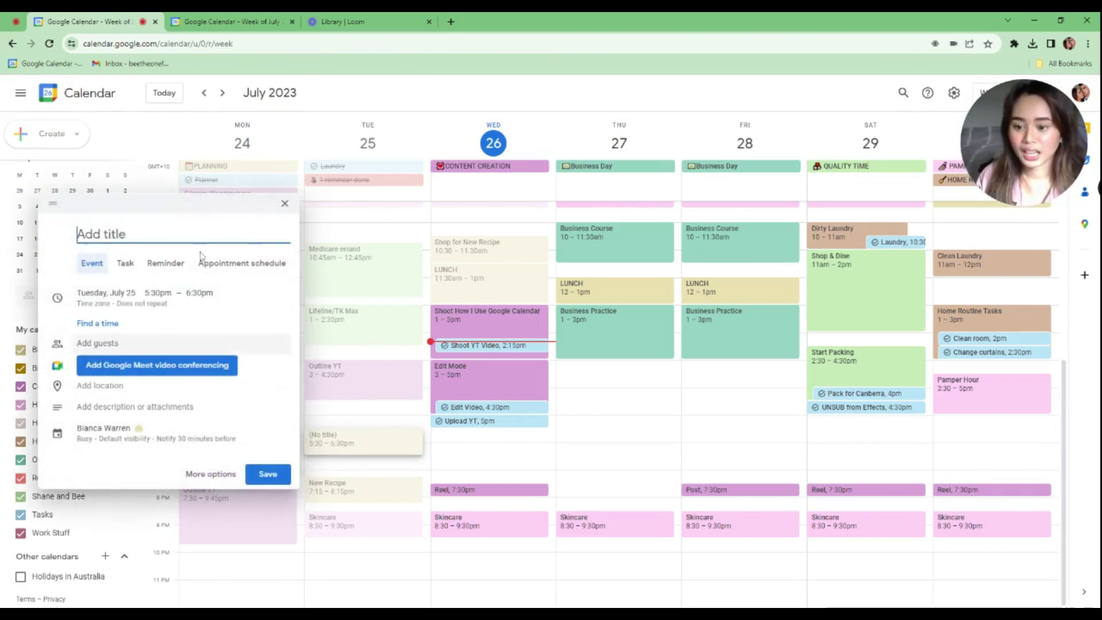
left_click(125, 263)
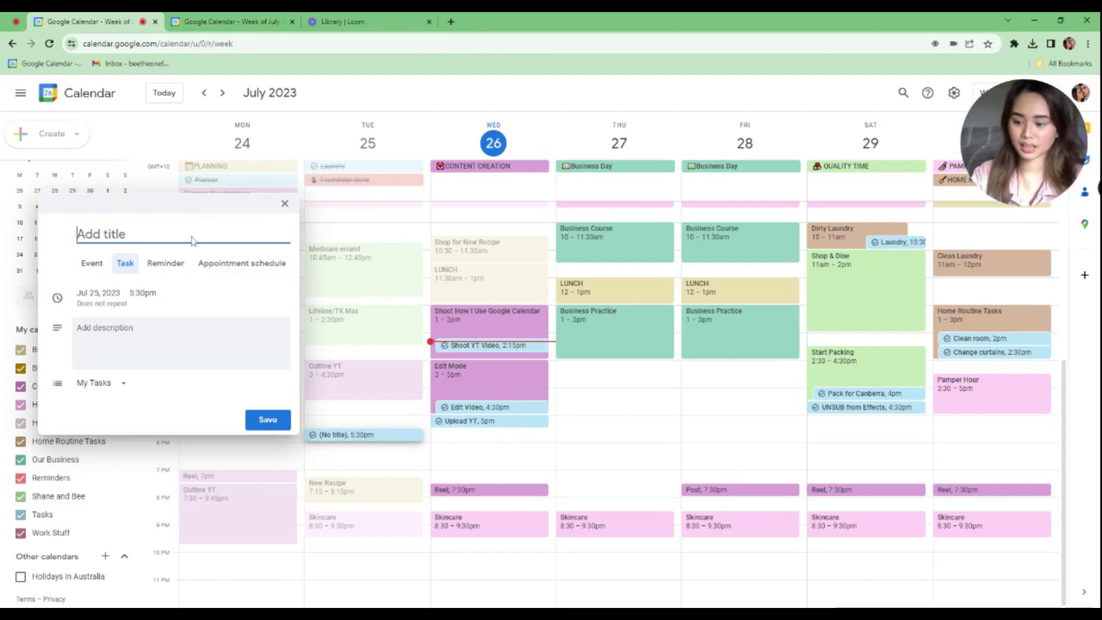
type("test")
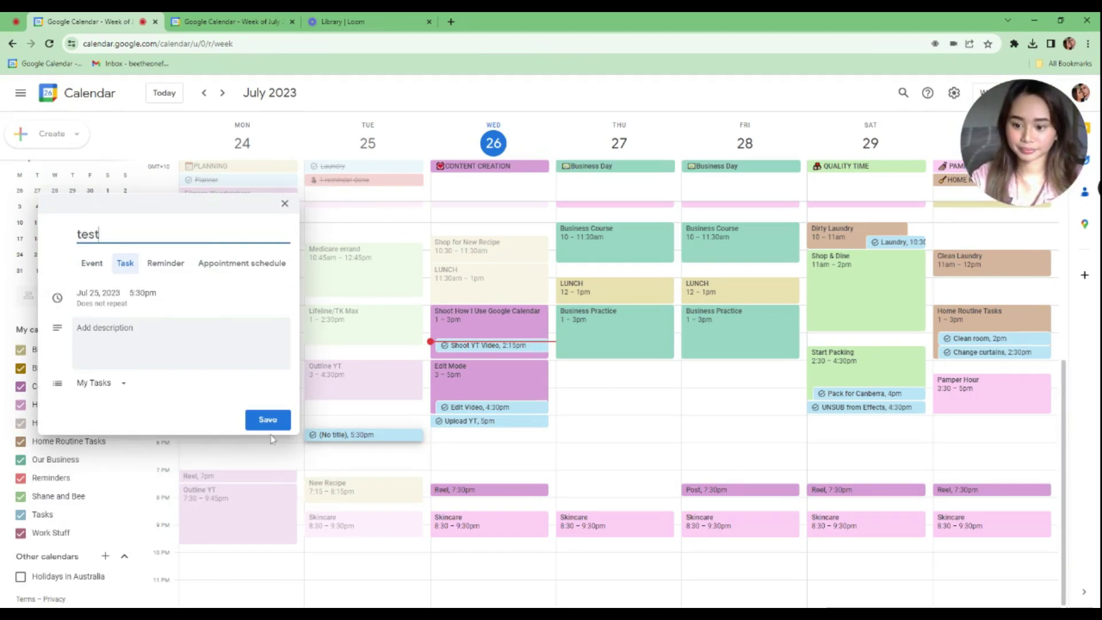
left_click(276, 419)
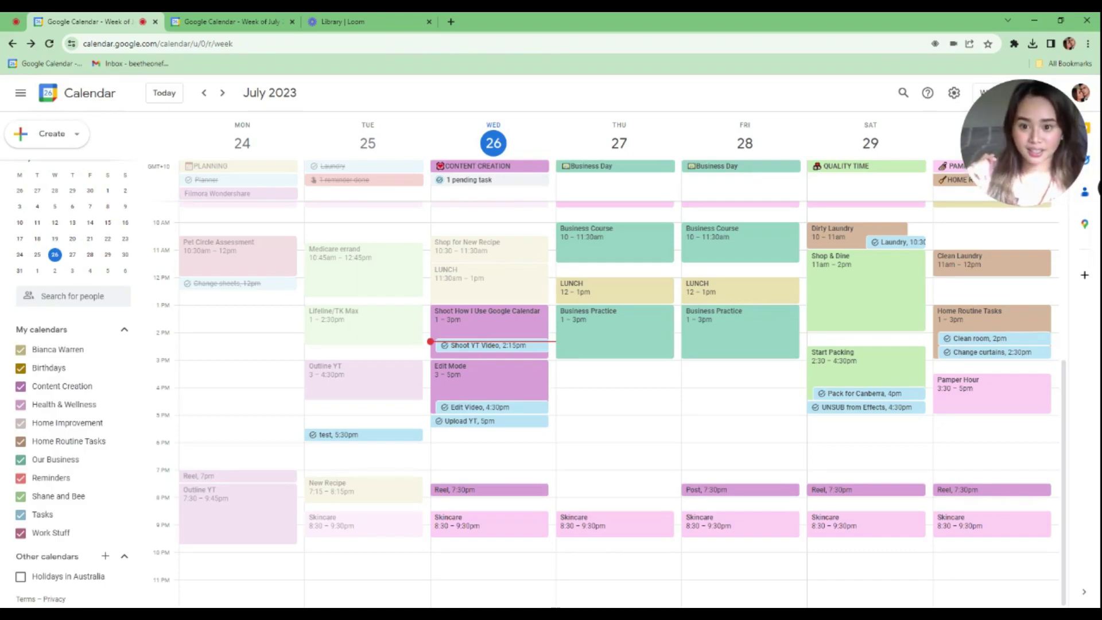
left_click(490, 182)
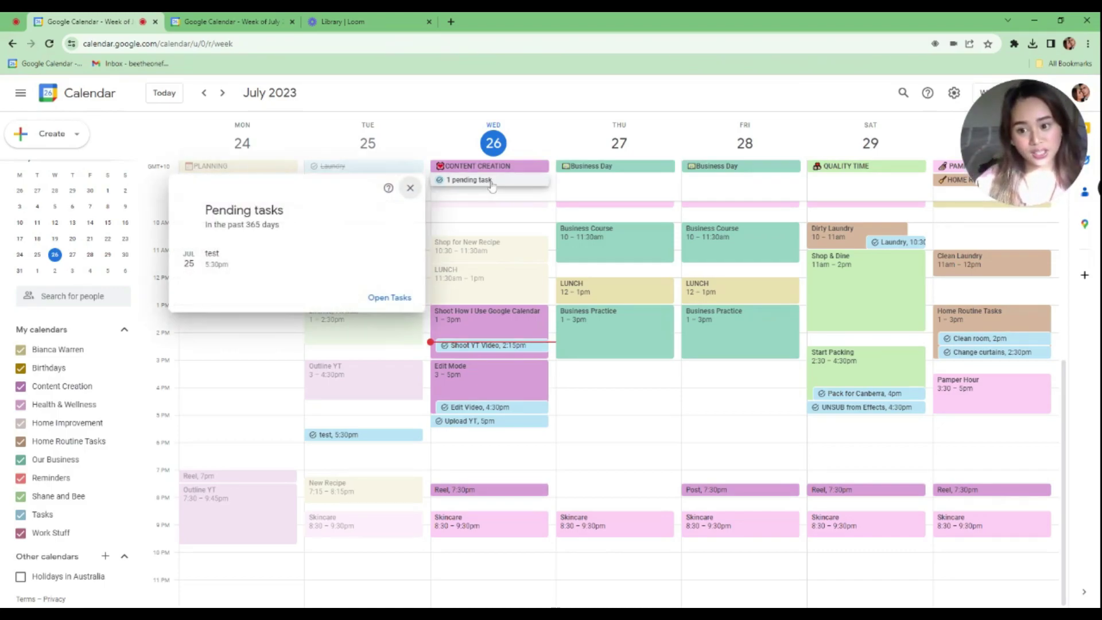
- Mark the "test" task on Tuesday, July 25, as completed and delete it from the calendar
left_click(358, 436)
left_click(251, 422)
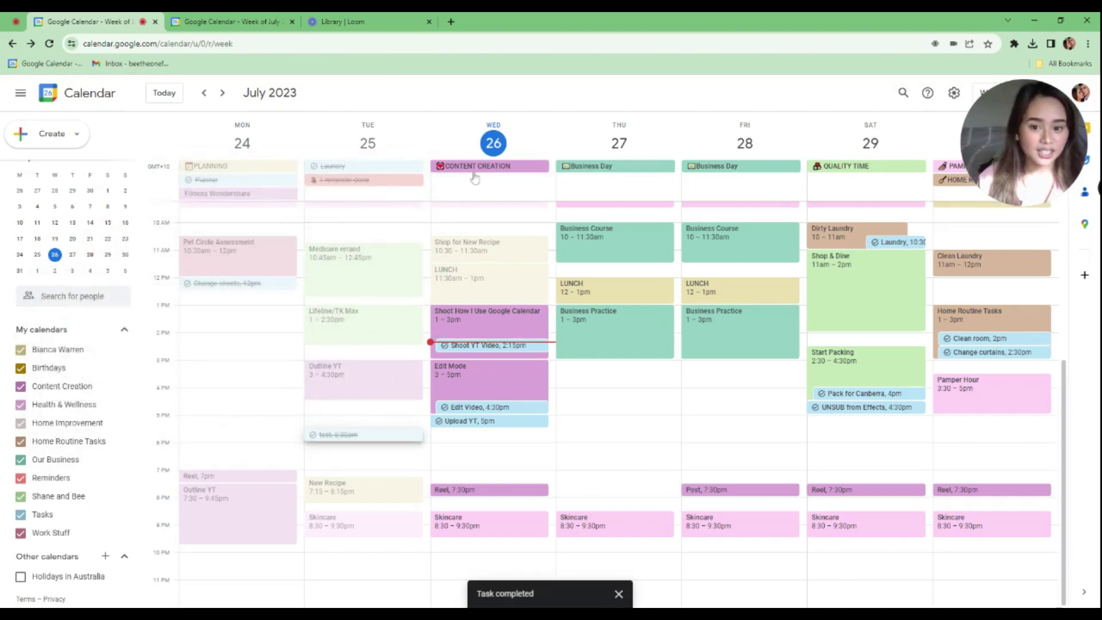
key("Delete")
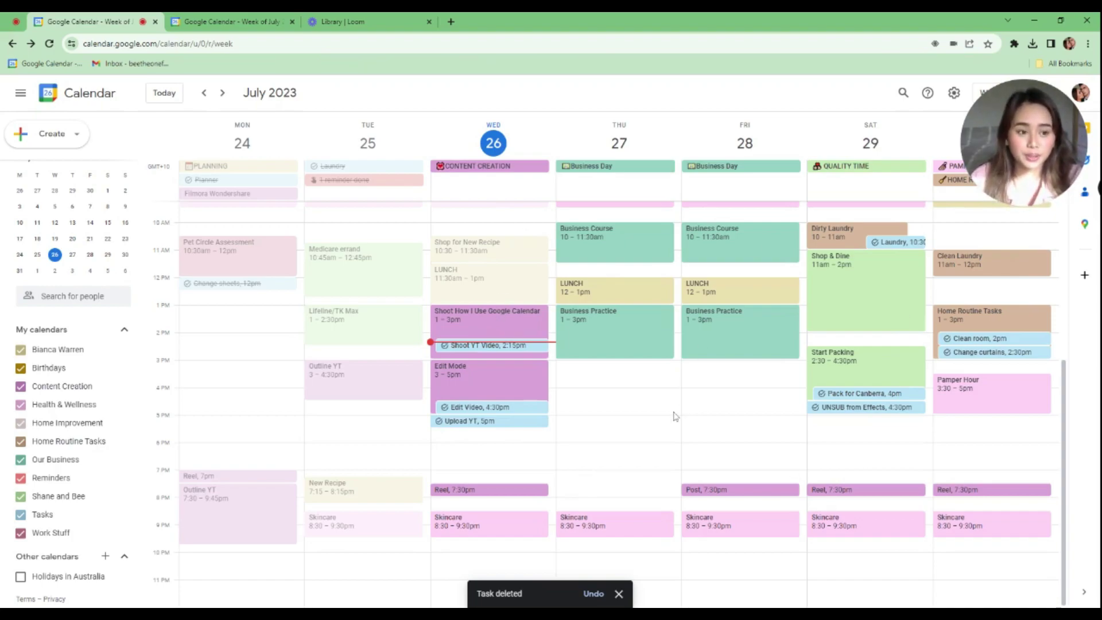
- Create a non-repeating all-day reminder titled "Health Insurance" on Thursday, August 10, and save it
key("n")
key("n")
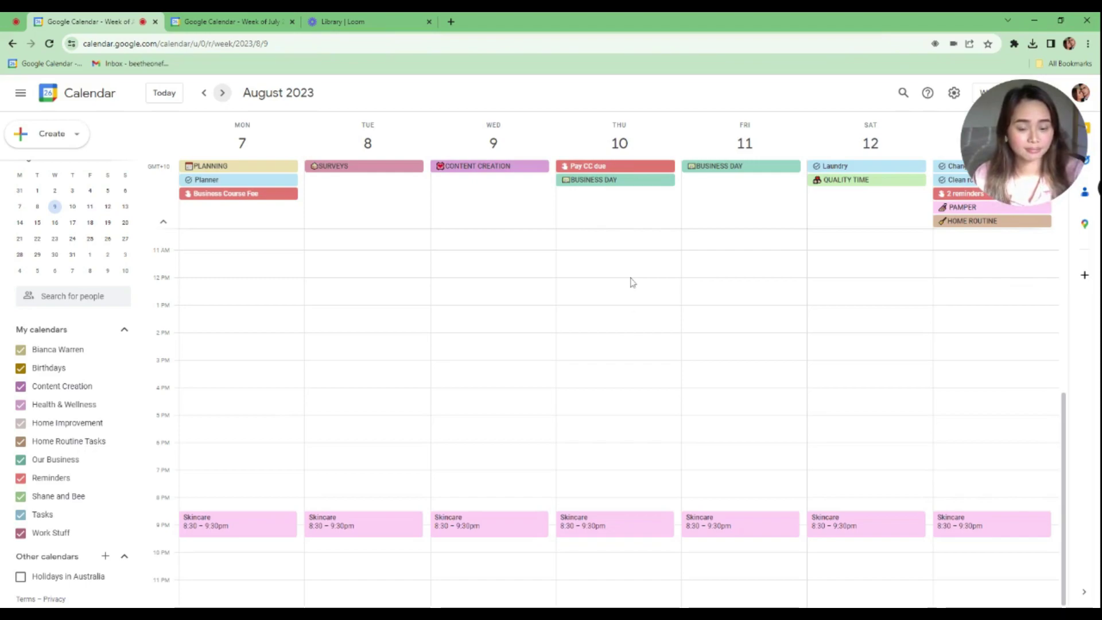
left_click(590, 209)
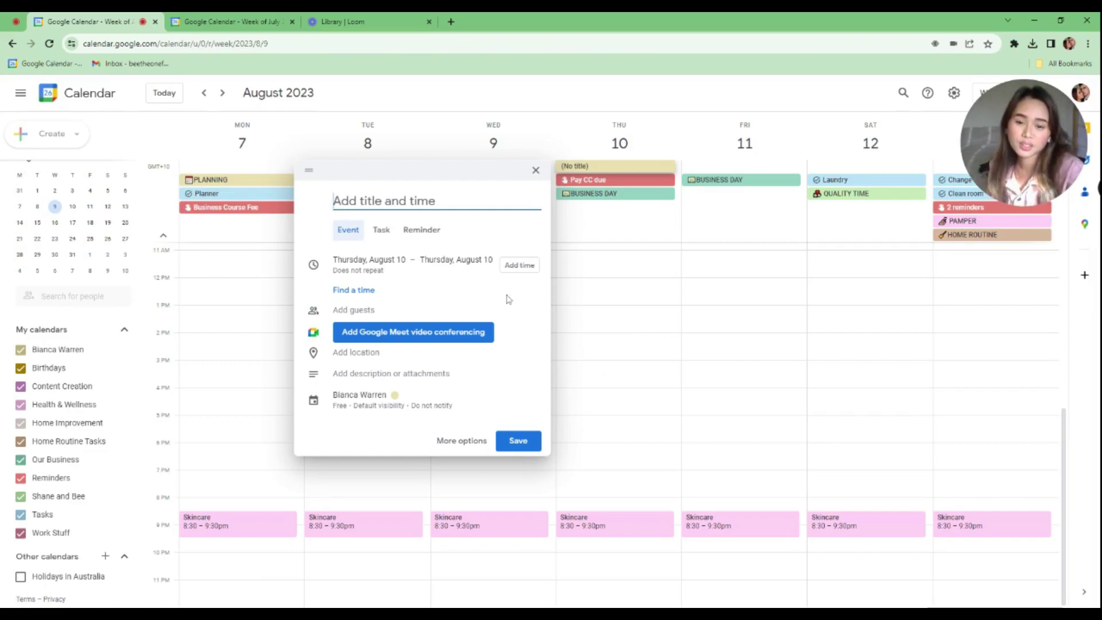
left_click(430, 230)
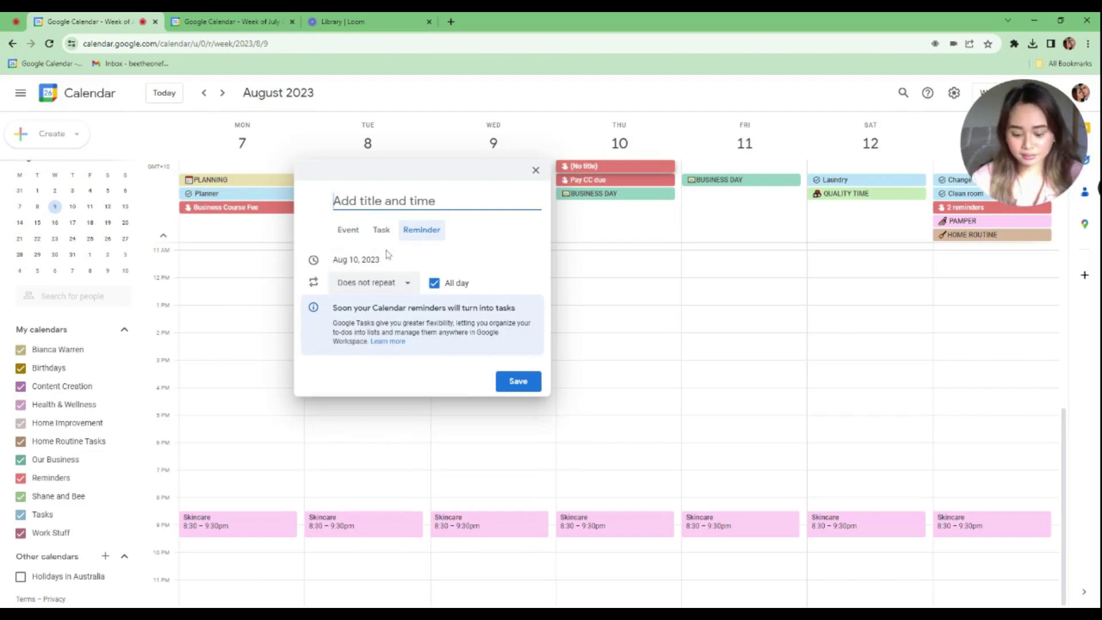
type("Health I")
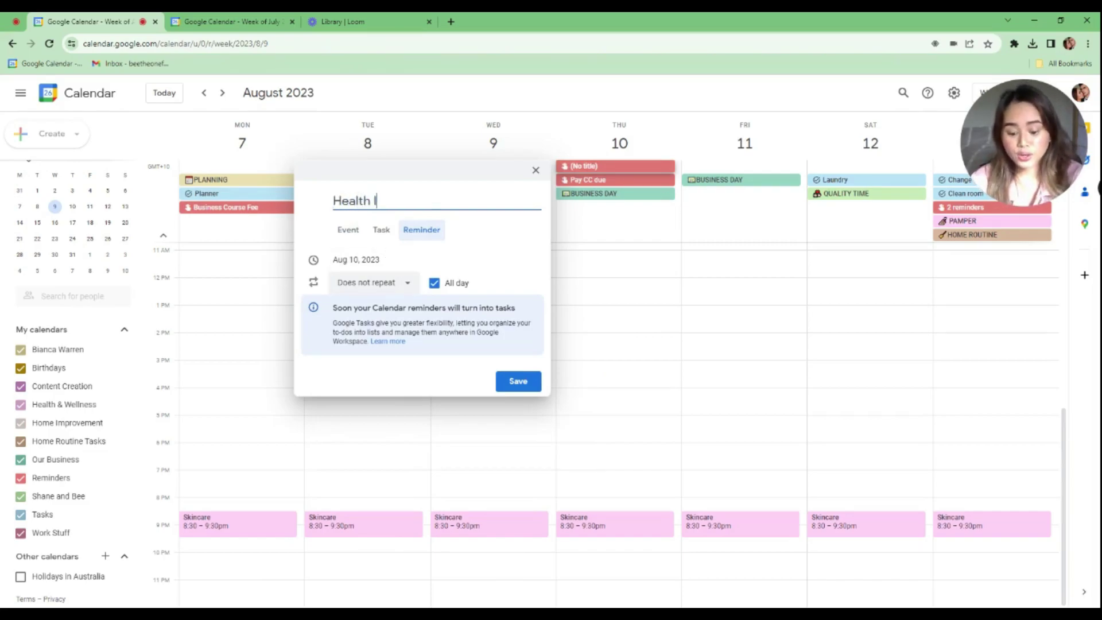
type("nsurance")
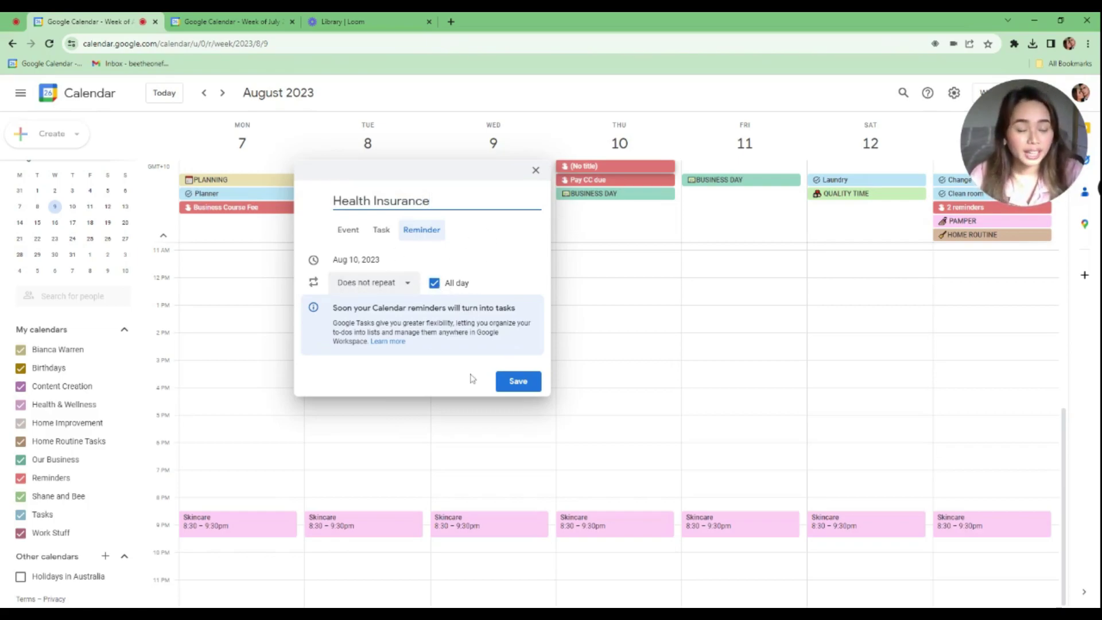
left_click(383, 291)
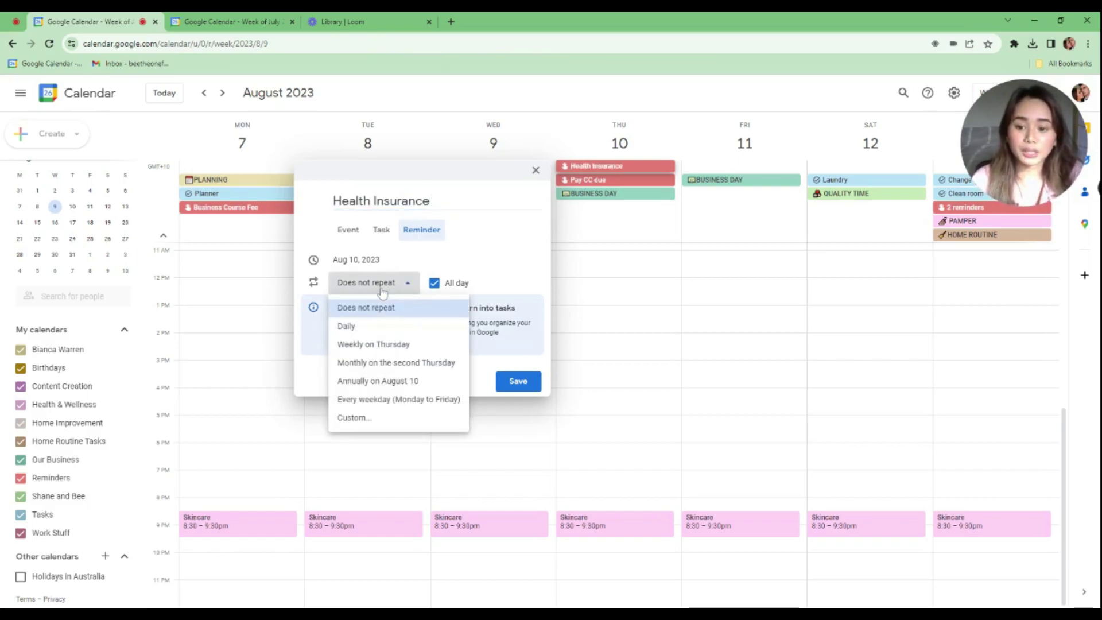
left_click(381, 290)
left_click(381, 290)
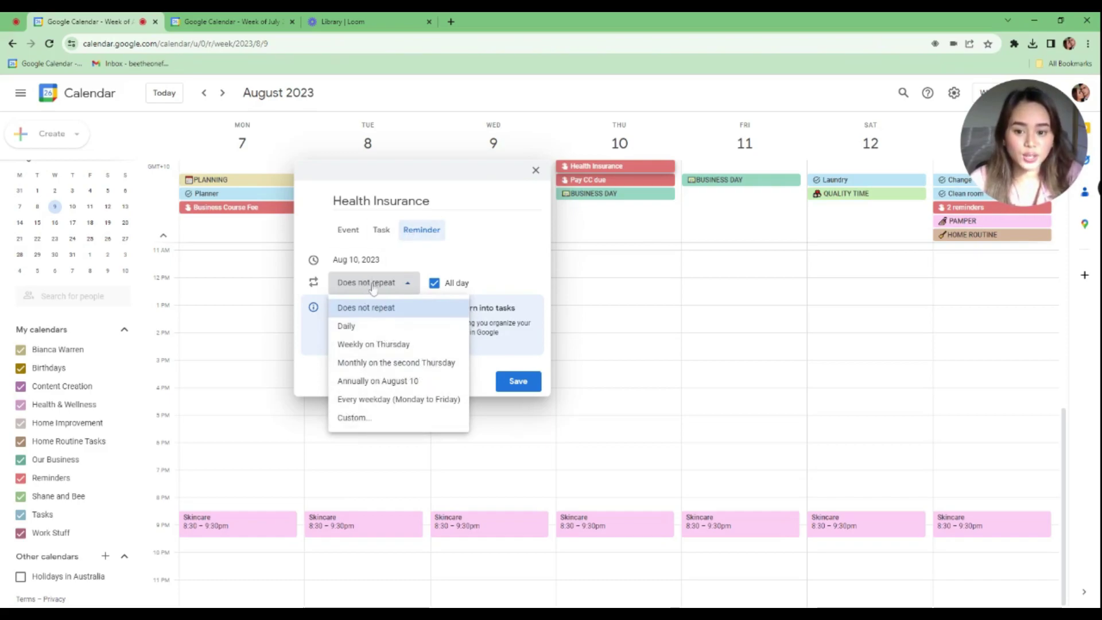
left_click(533, 282)
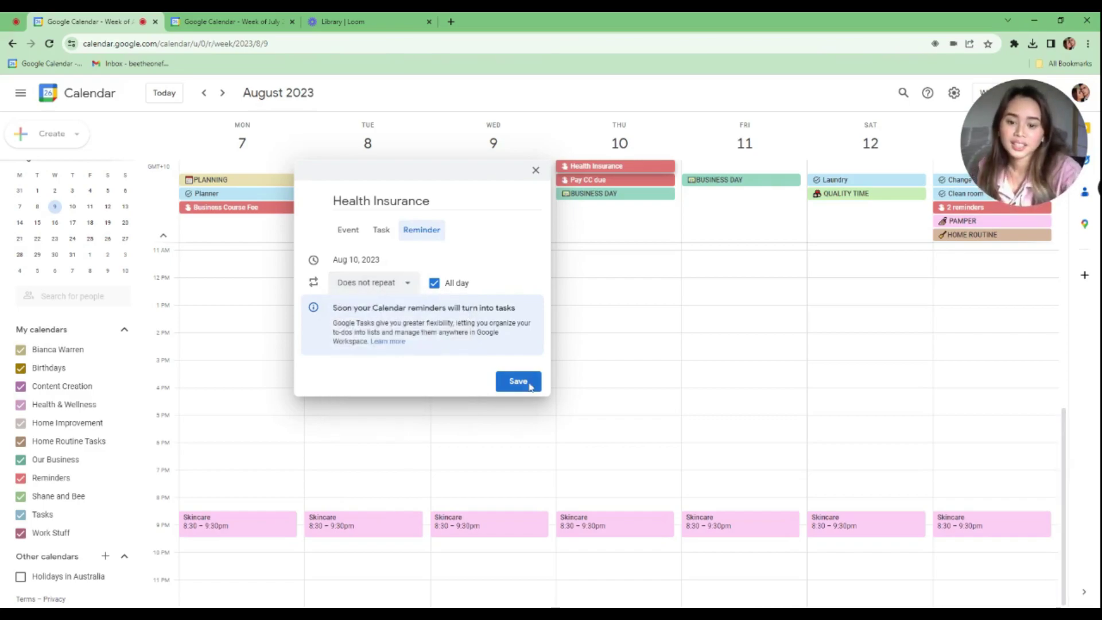
left_click(525, 383)
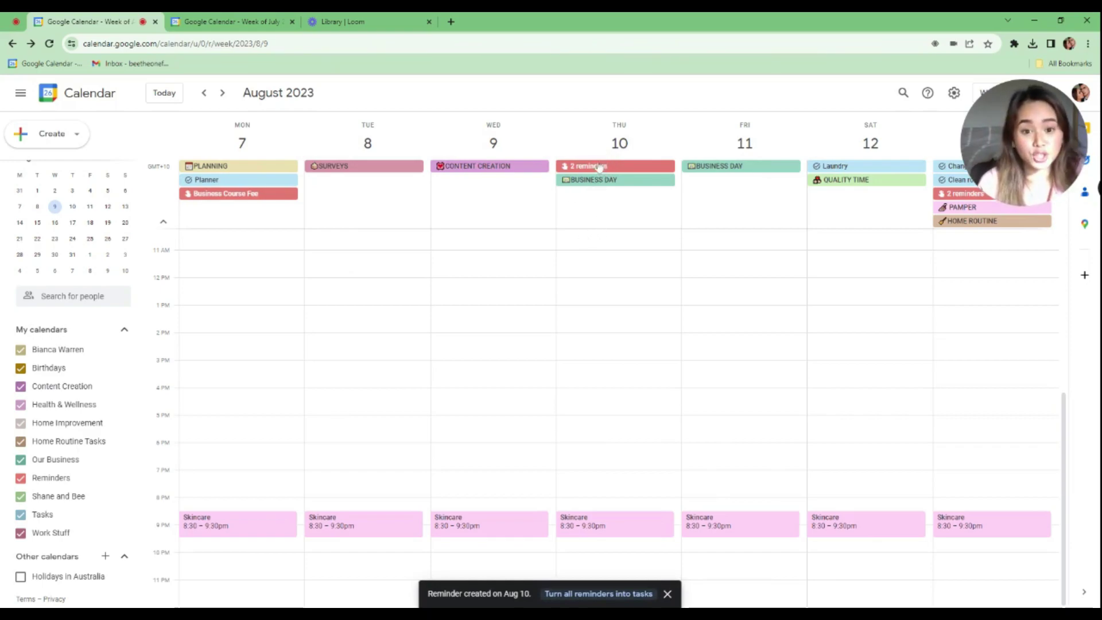
- Mark the Health Insurance reminder on Thursday, August 10, as done
left_click(619, 174)
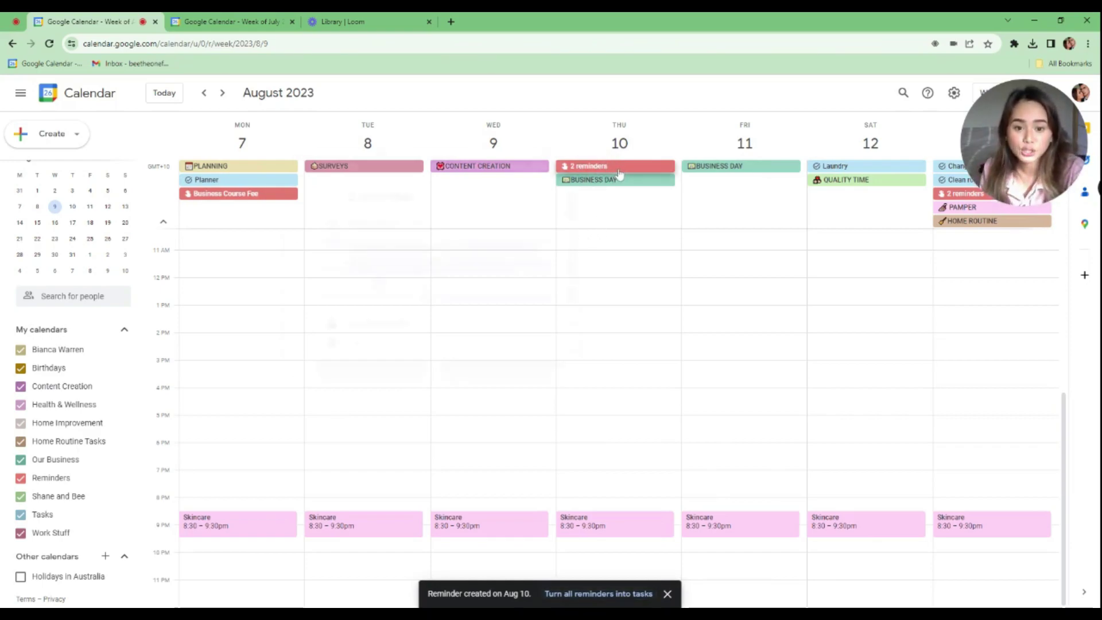
left_click(509, 337)
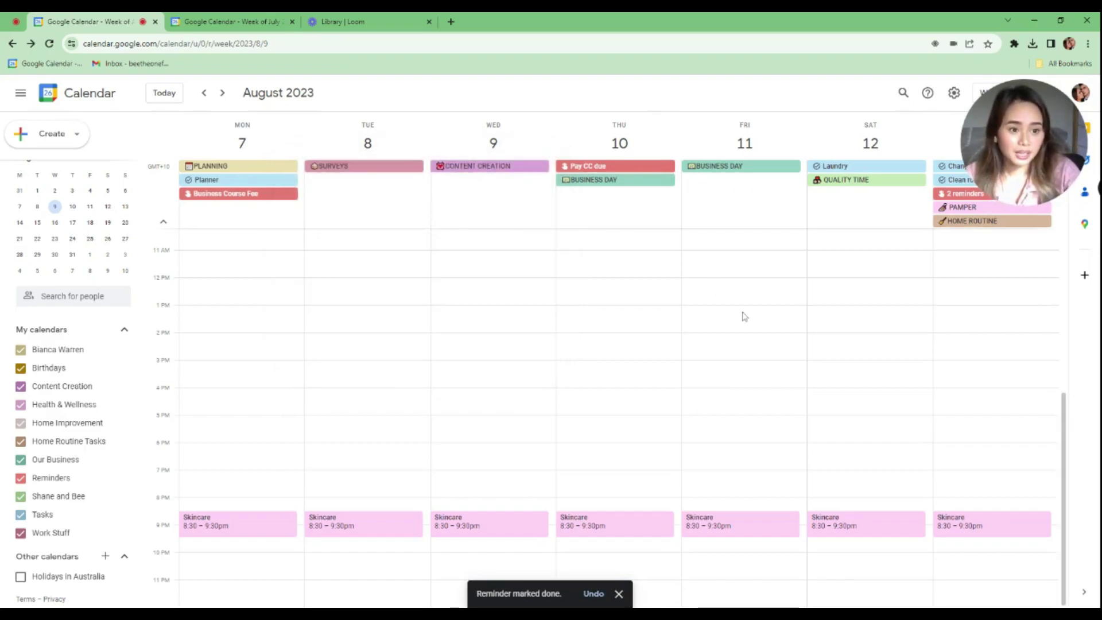
- Create a non-repeating all-day reminder titled "bills" on Tuesday, July 25, and save it
left_click(204, 93)
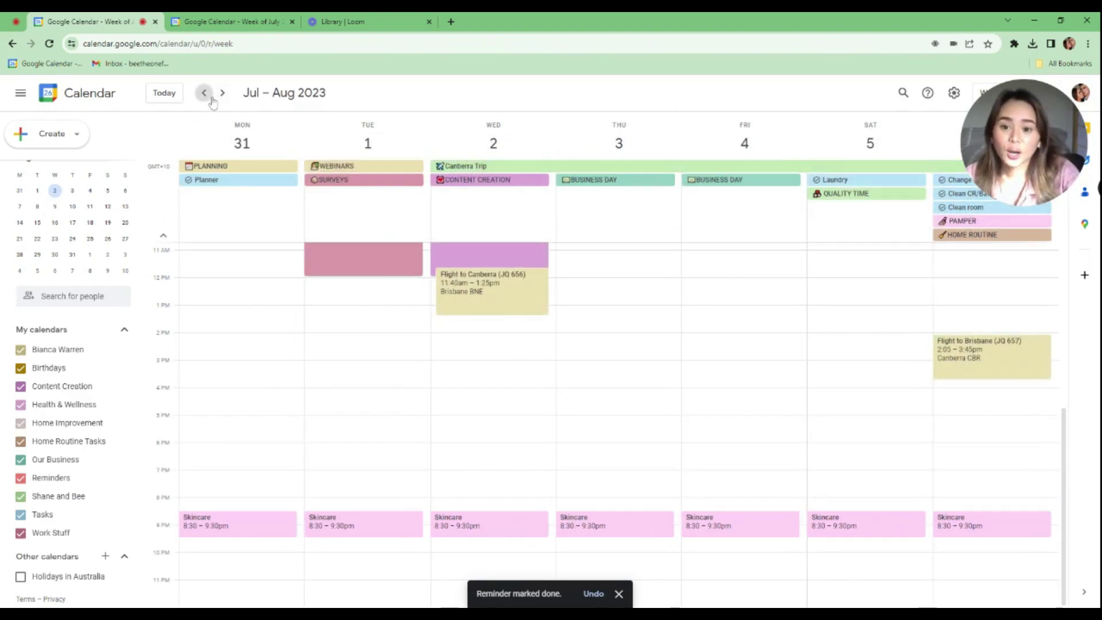
left_click(204, 93)
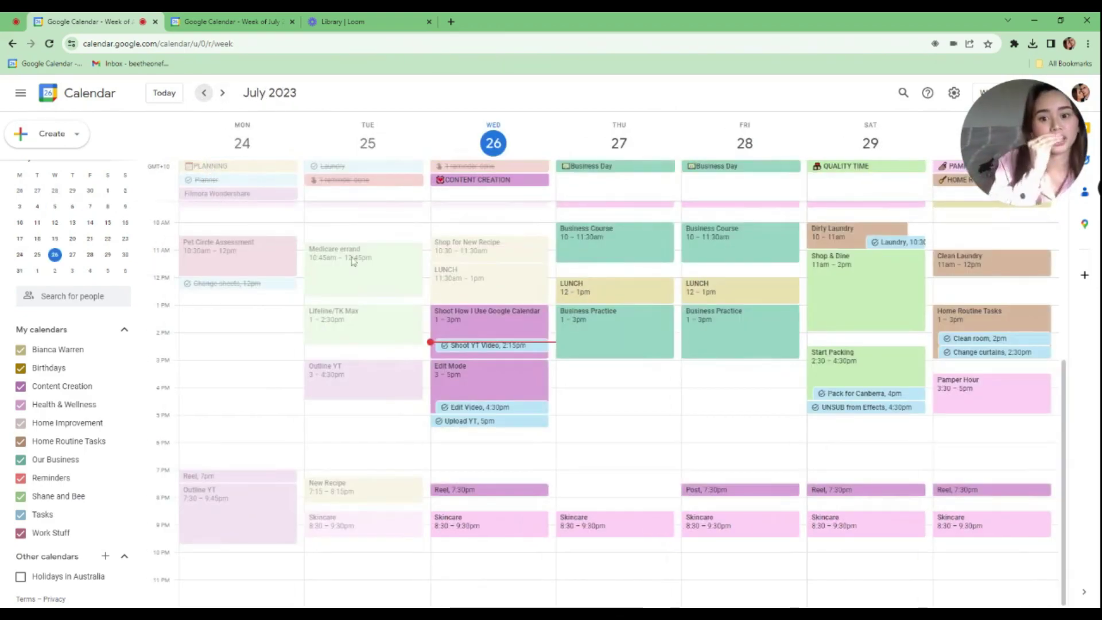
left_click(366, 197)
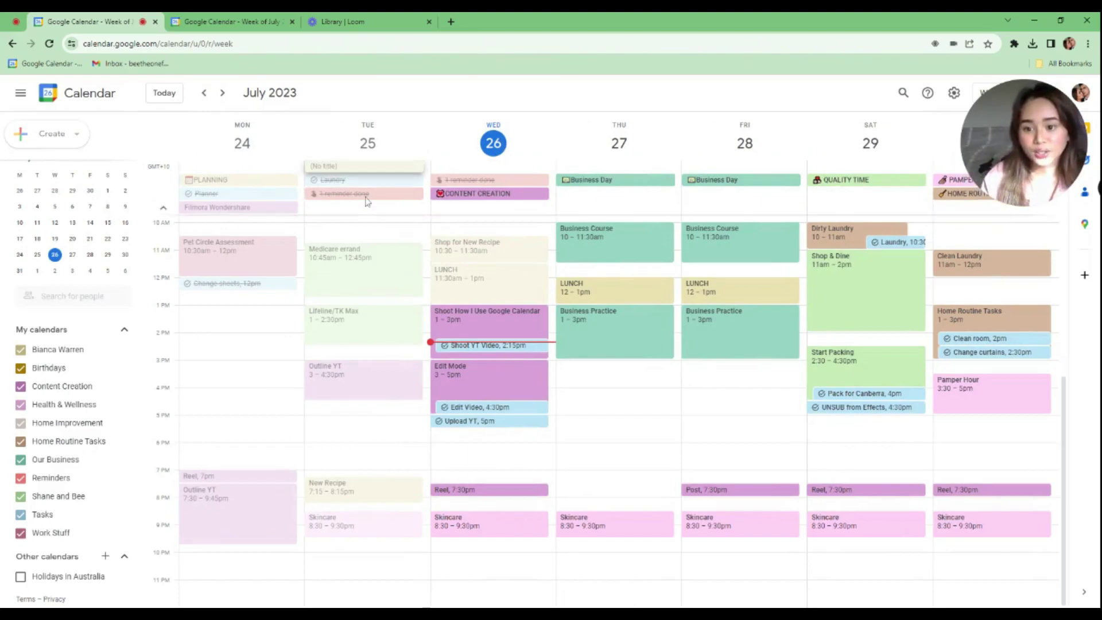
left_click(179, 232)
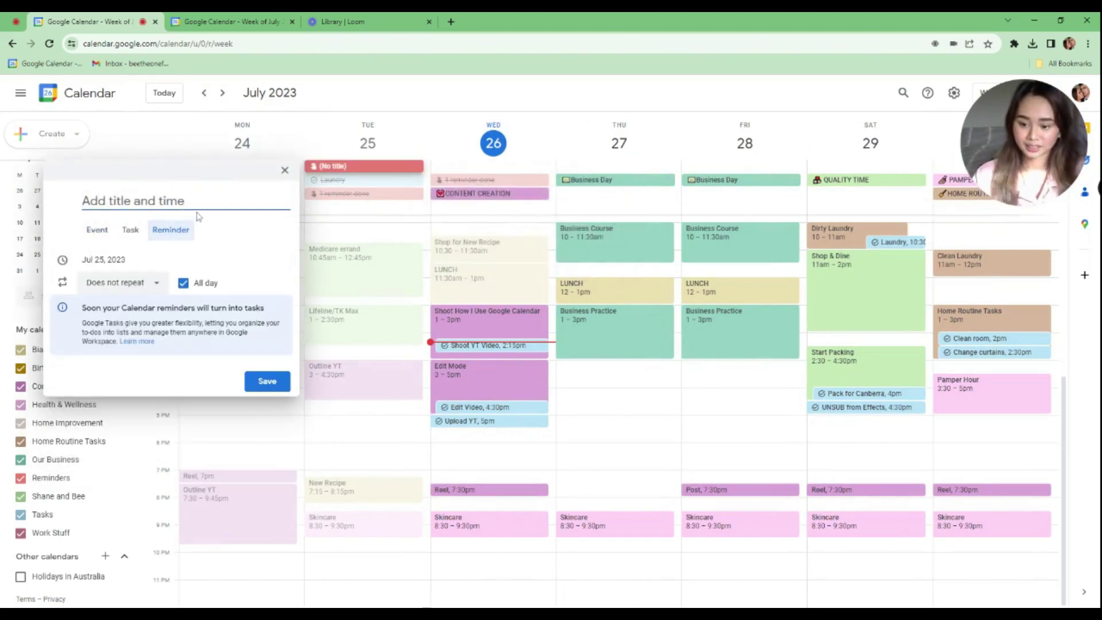
type("bills")
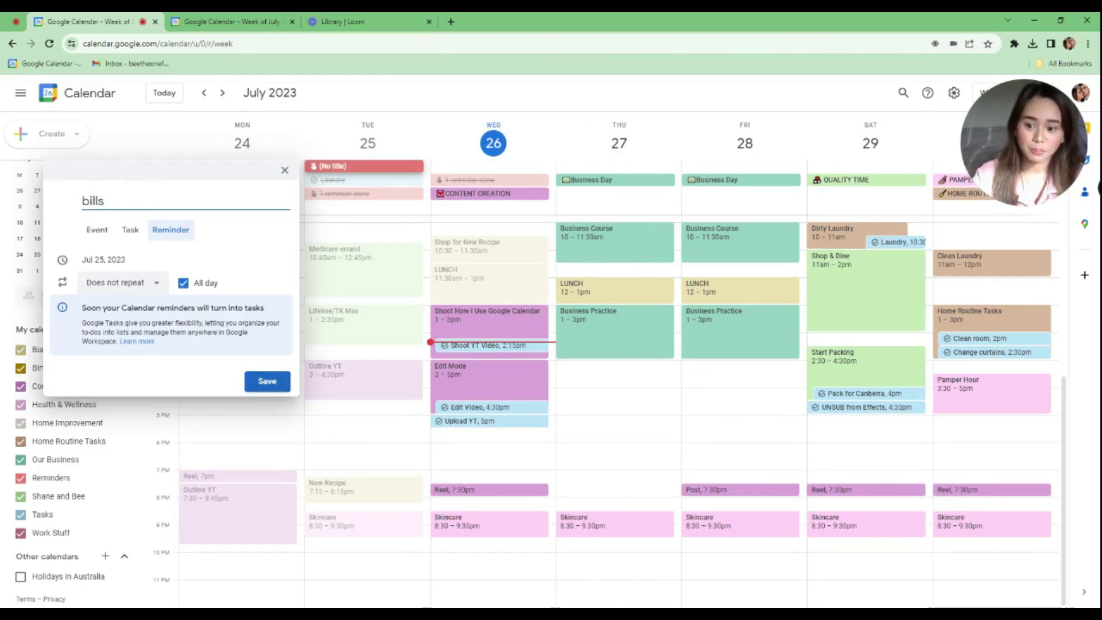
left_click(268, 382)
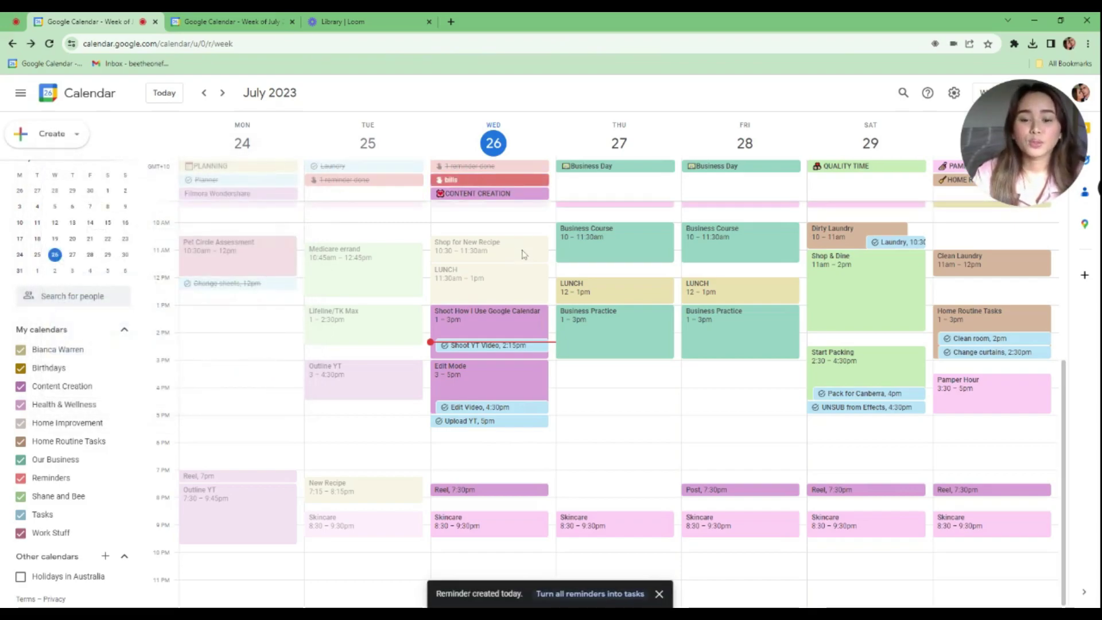
- Mark the "bills" reminder on Wednesday, July 26, as done
left_click(493, 179)
left_click(382, 184)
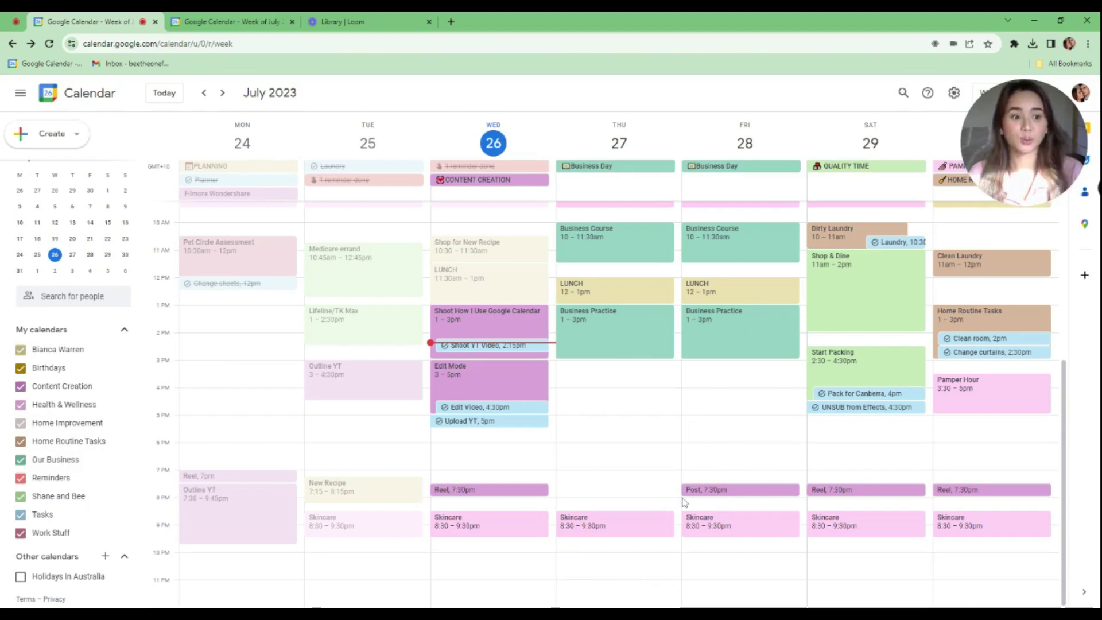
left_click_drag(1045, 131, 105, 104)
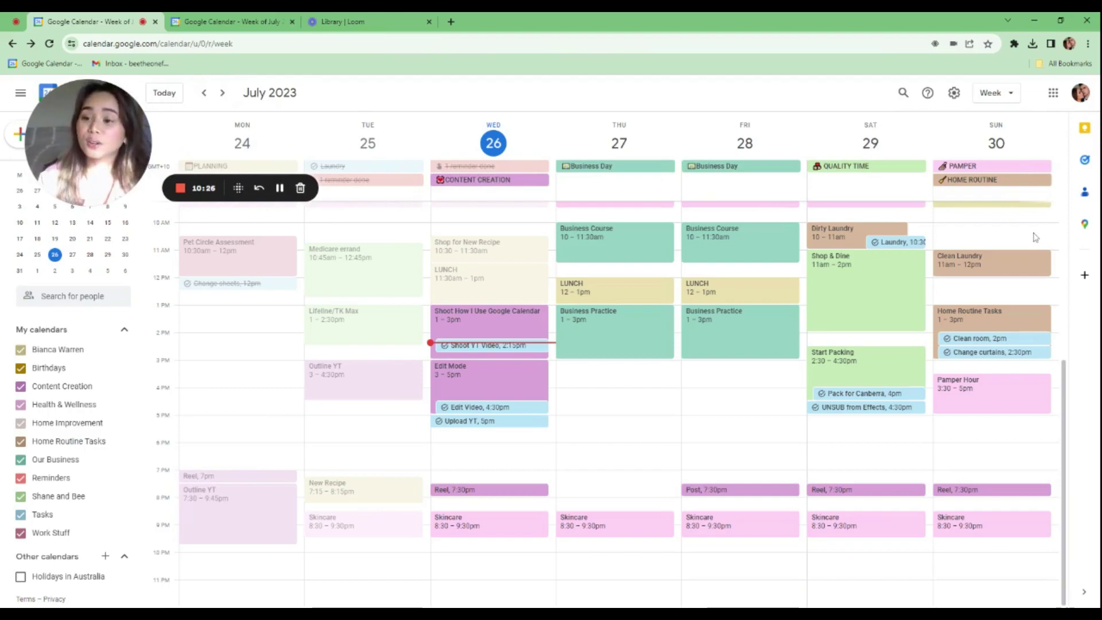
left_click(1085, 160)
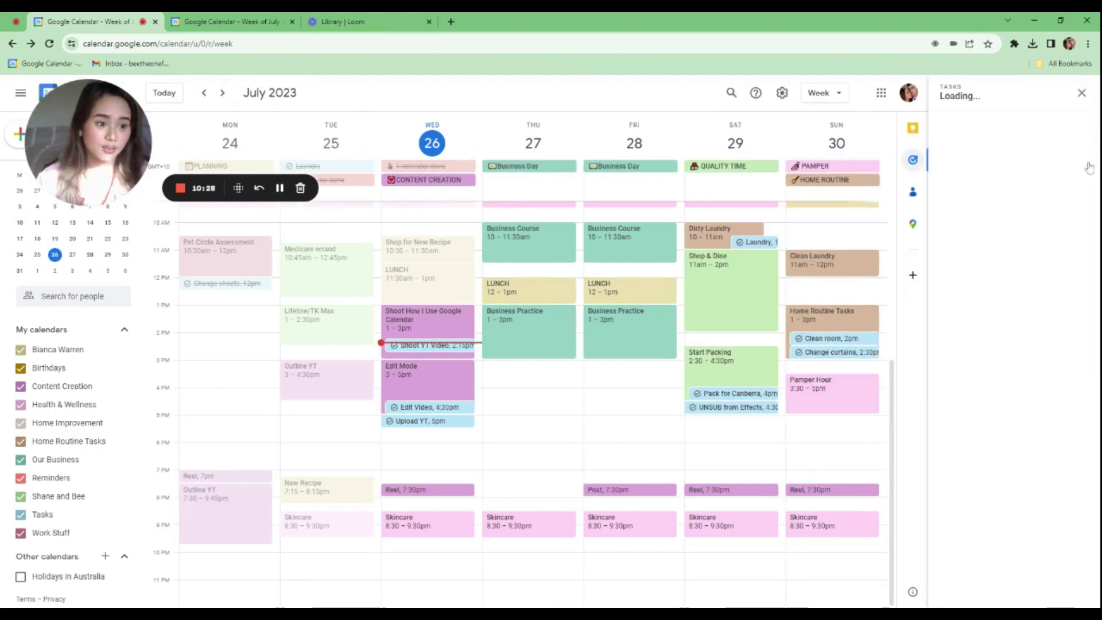
left_click(919, 159)
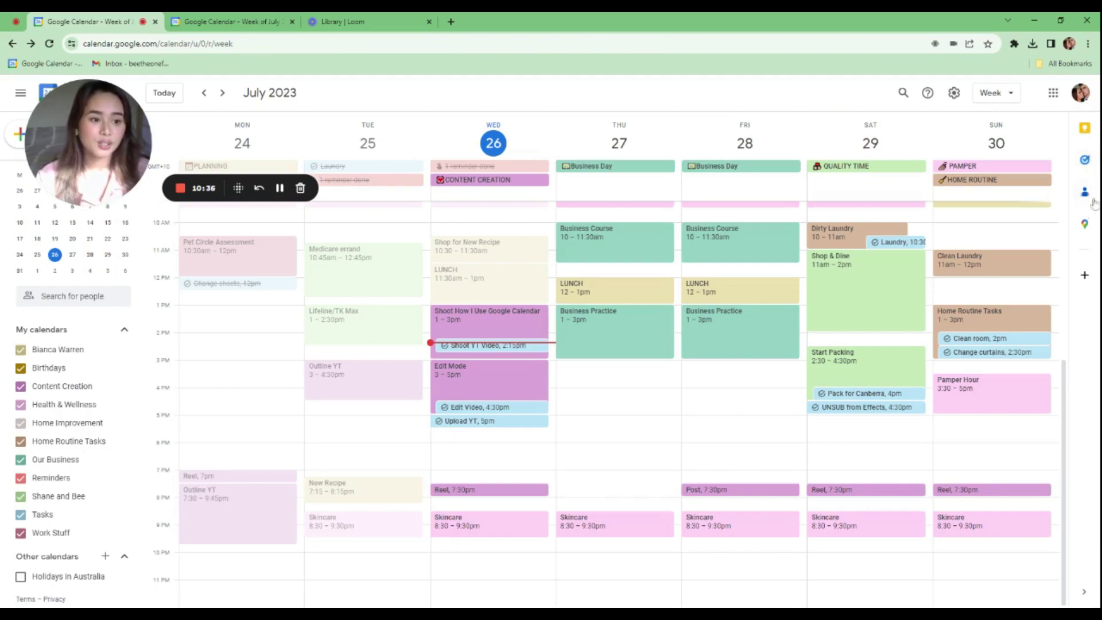
- Create a new task list named "Self Care" in Tasks and review the available task lists
left_click(1086, 165)
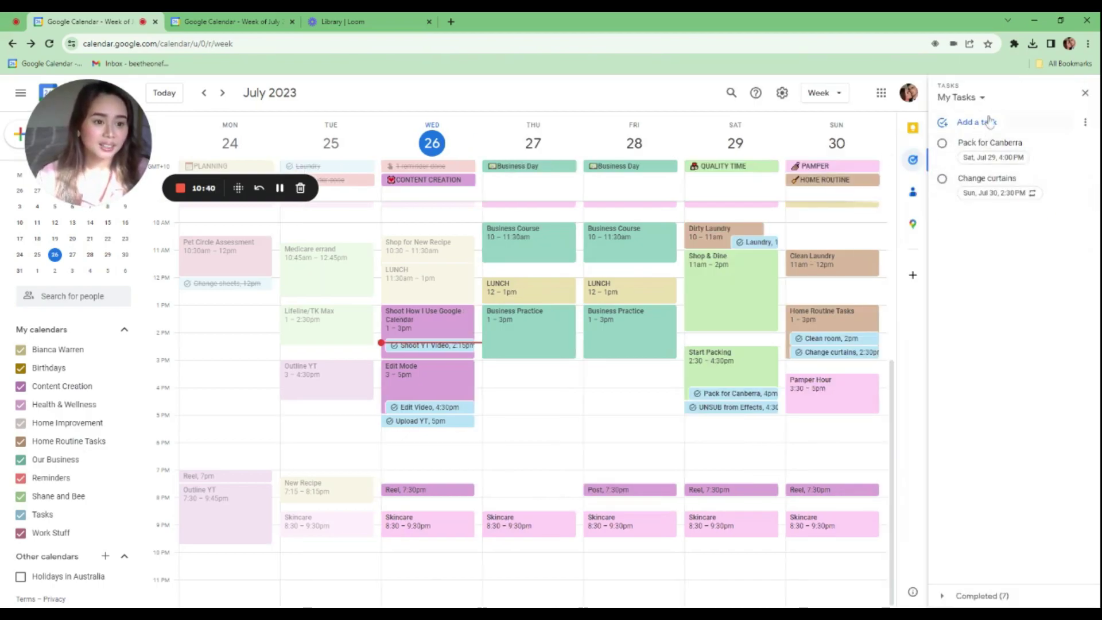
left_click(982, 99)
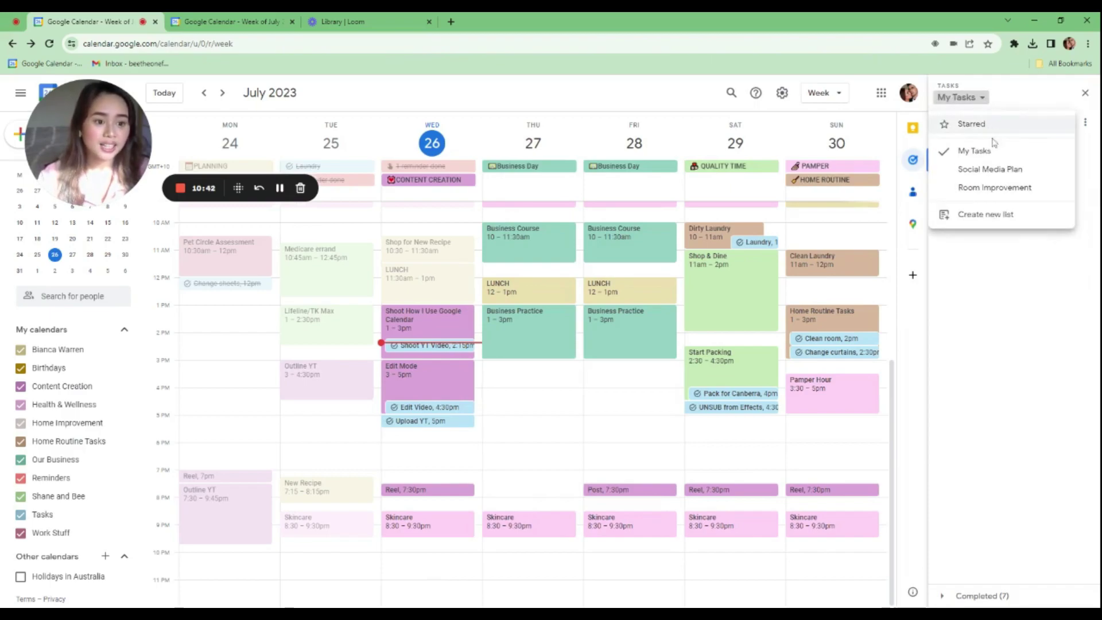
left_click(983, 215)
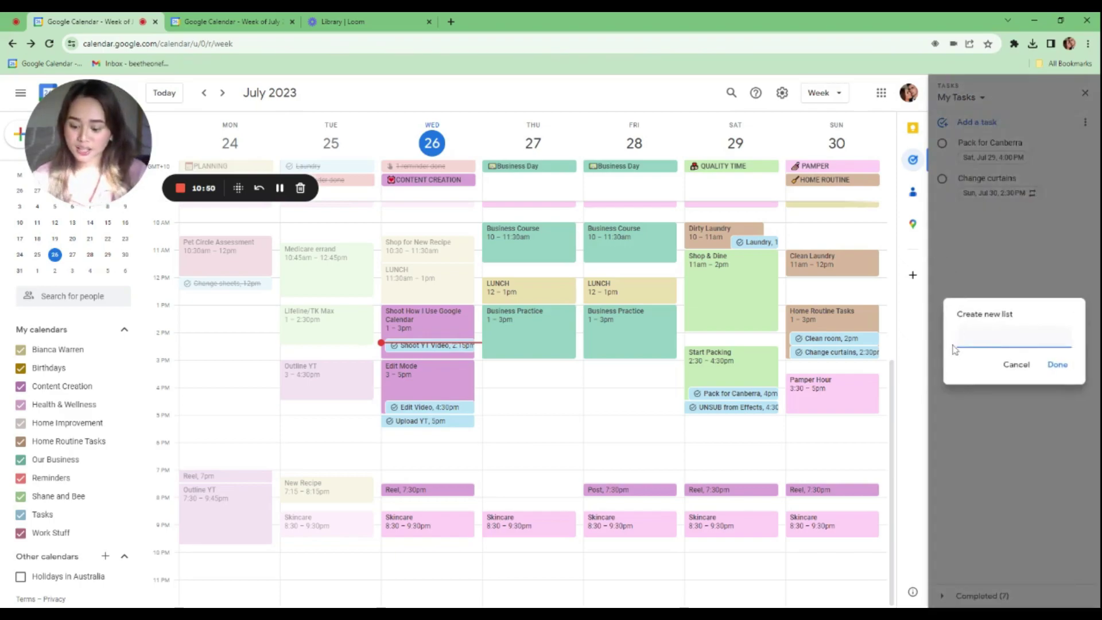
type("Self Care")
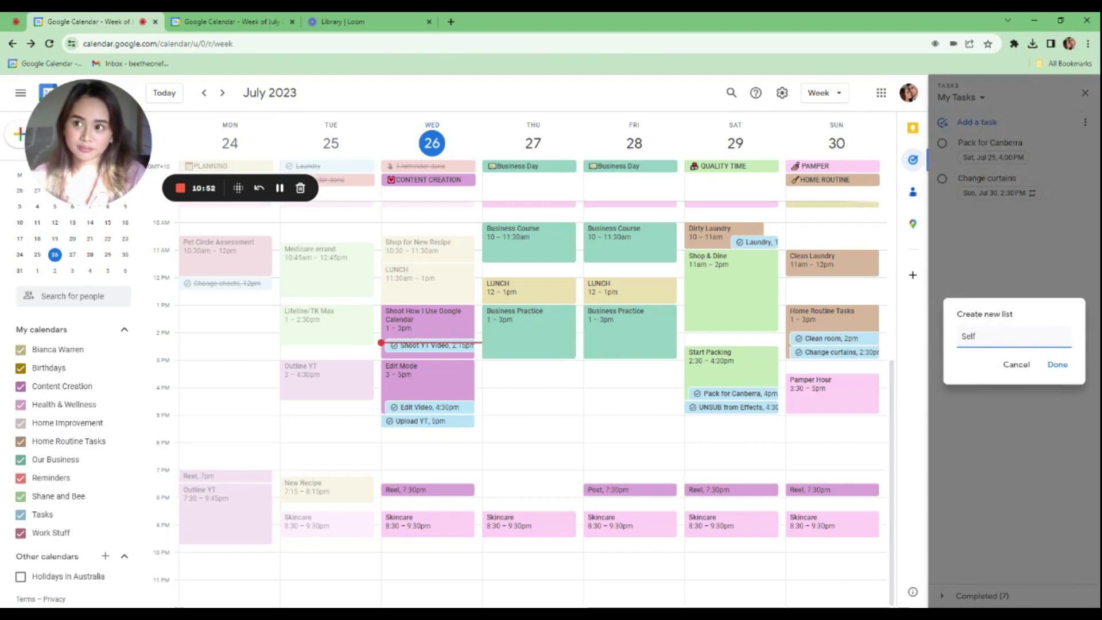
left_click(1060, 365)
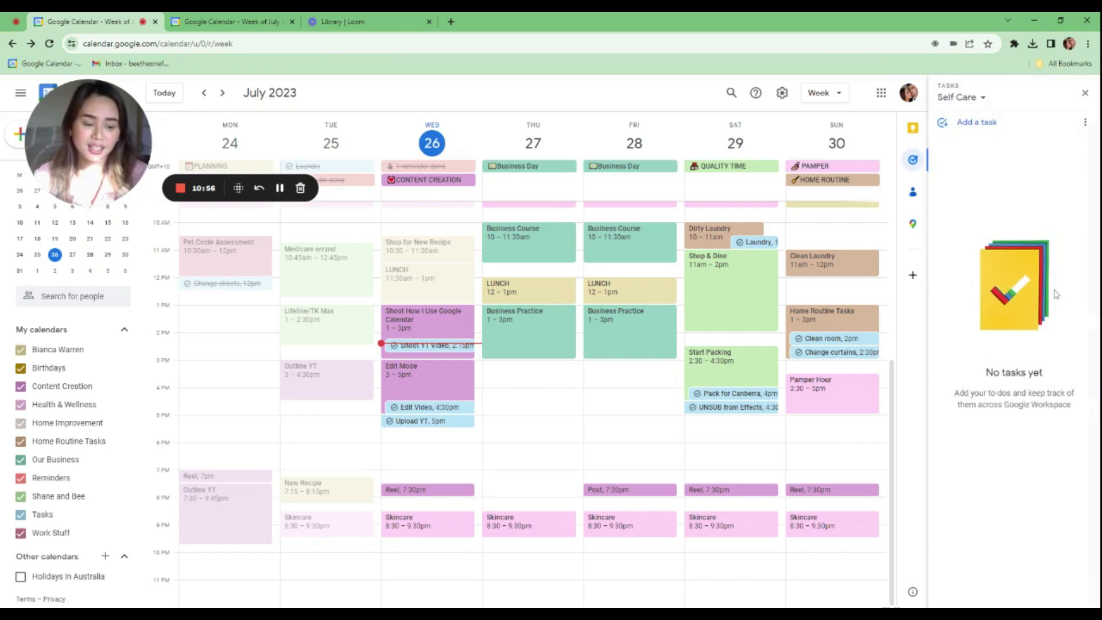
left_click(978, 97)
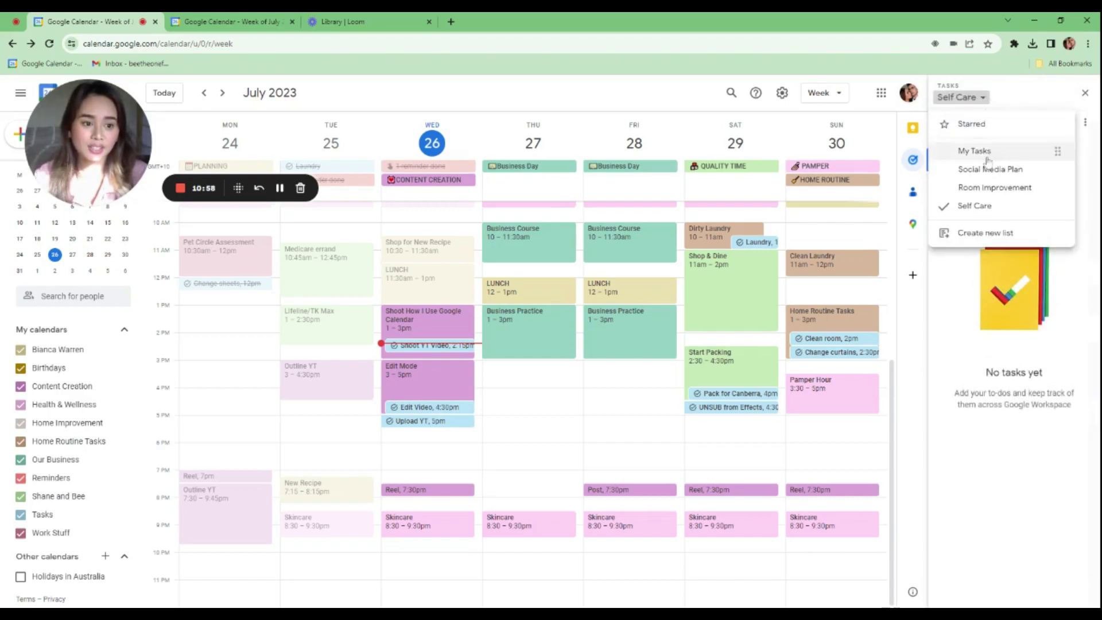
left_click(1002, 101)
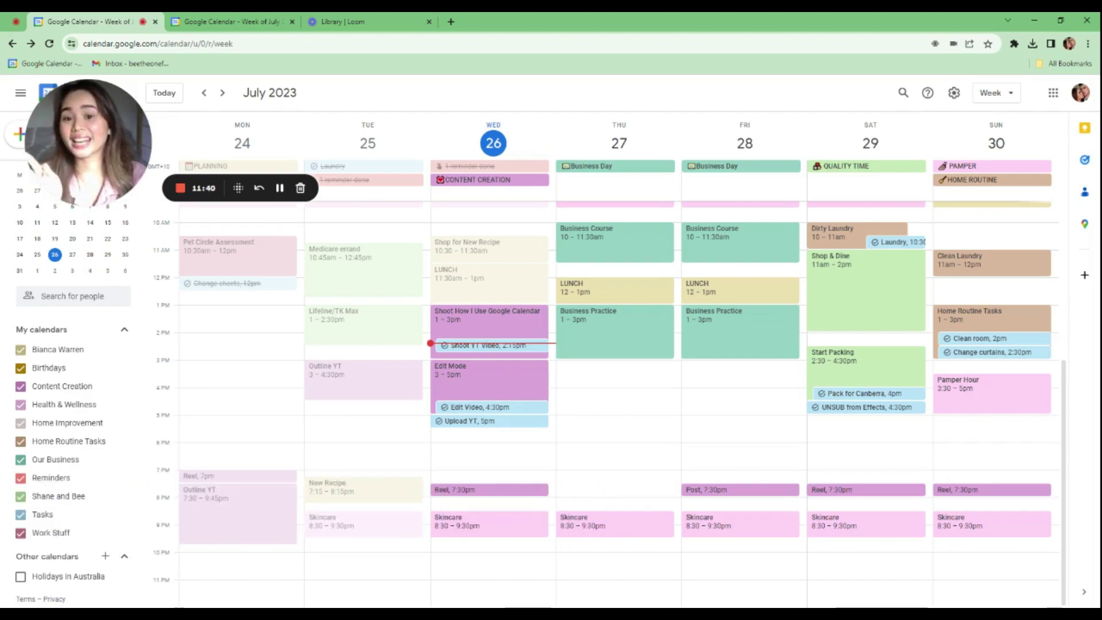
- Look ahead to the week of July 31, return to the current week, and try the day view
key("n")
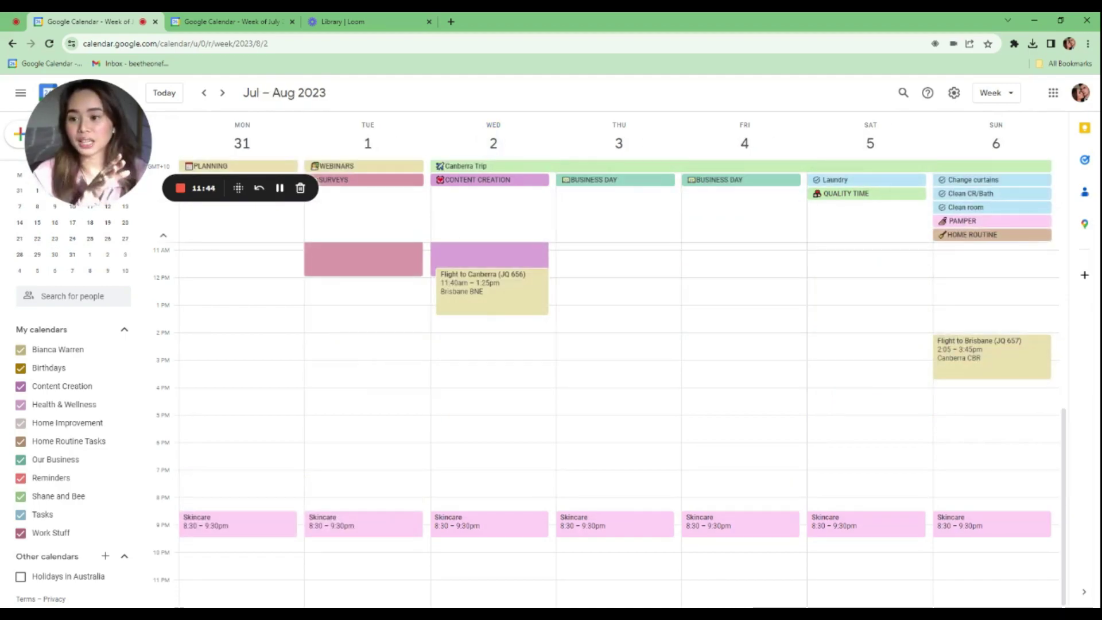
key("t")
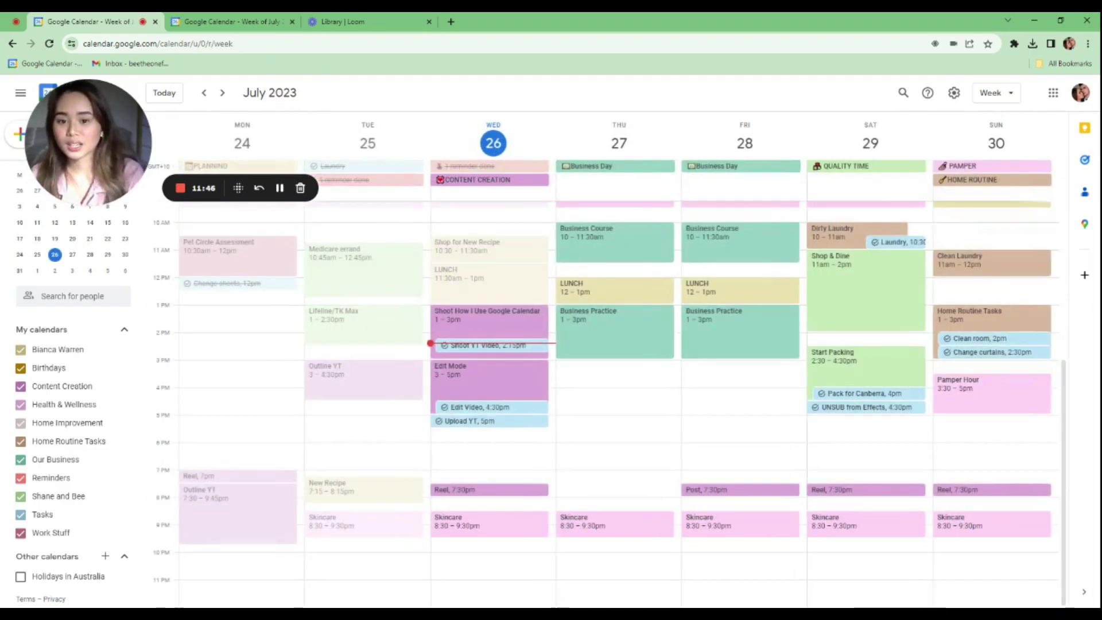
key("d")
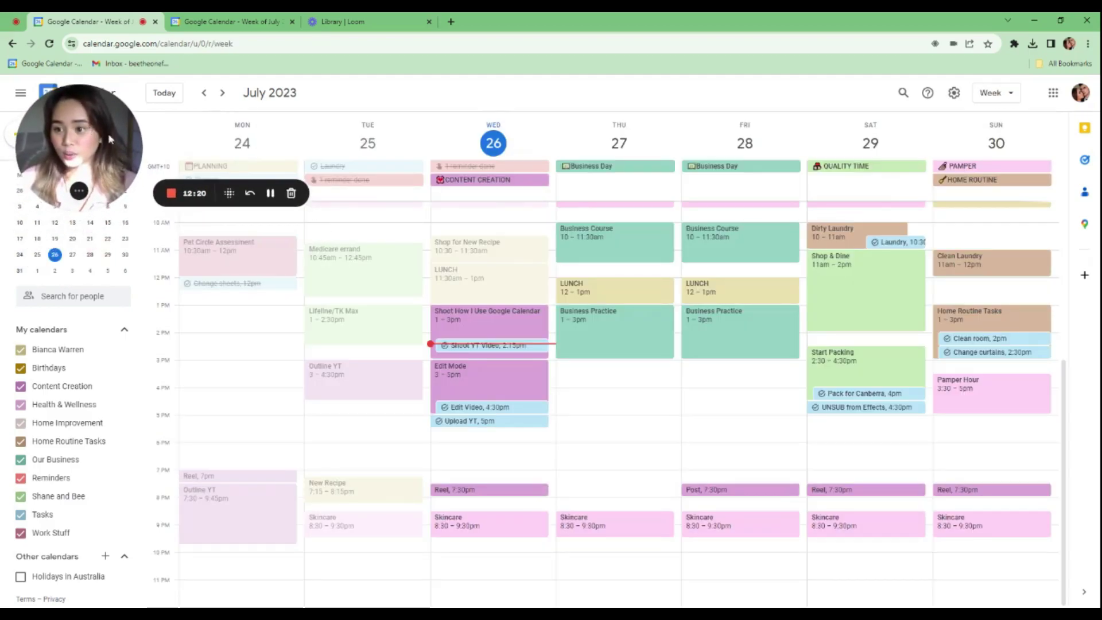
- Try out blank event forms, including one on Thursday, July 27, from 3:30pm to 4:30pm, and discard them without saving
key("c")
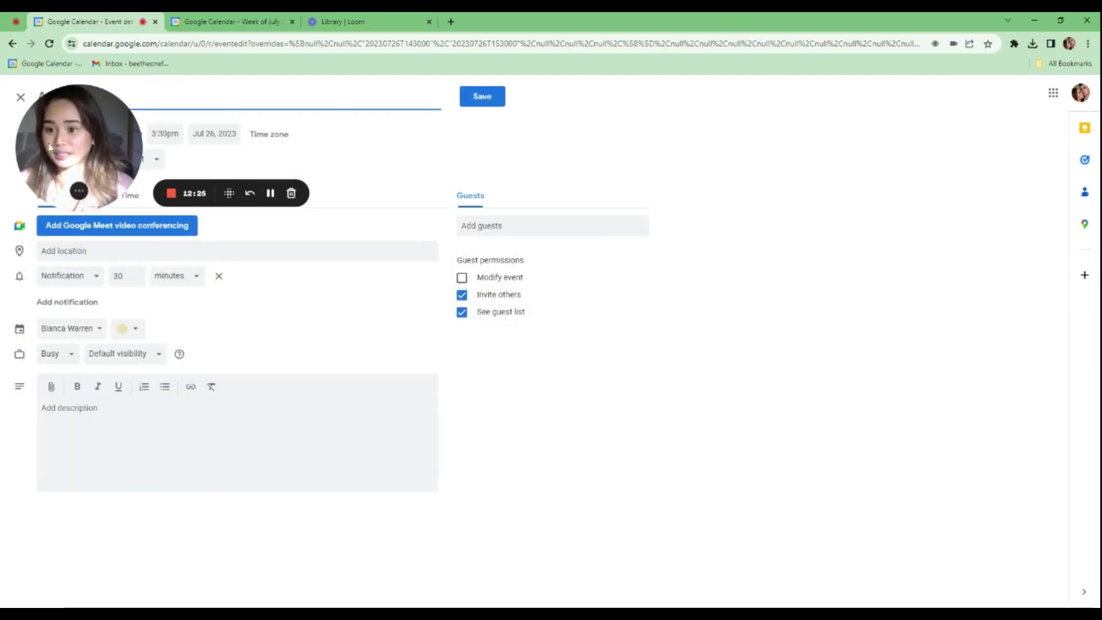
left_click(23, 98)
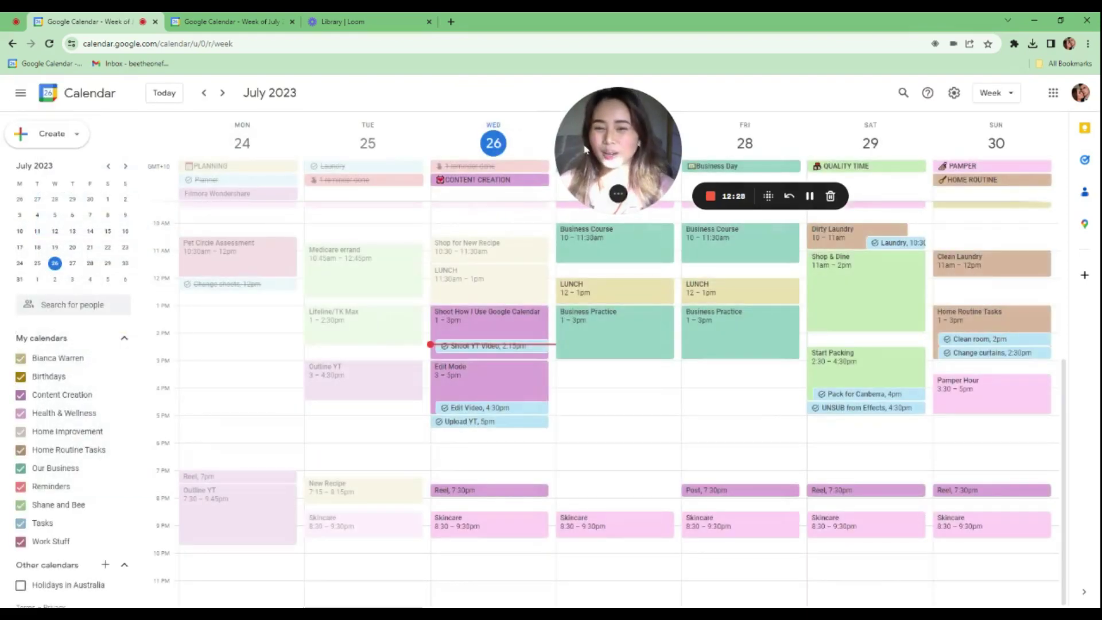
left_click_drag(586, 149, 32, 209)
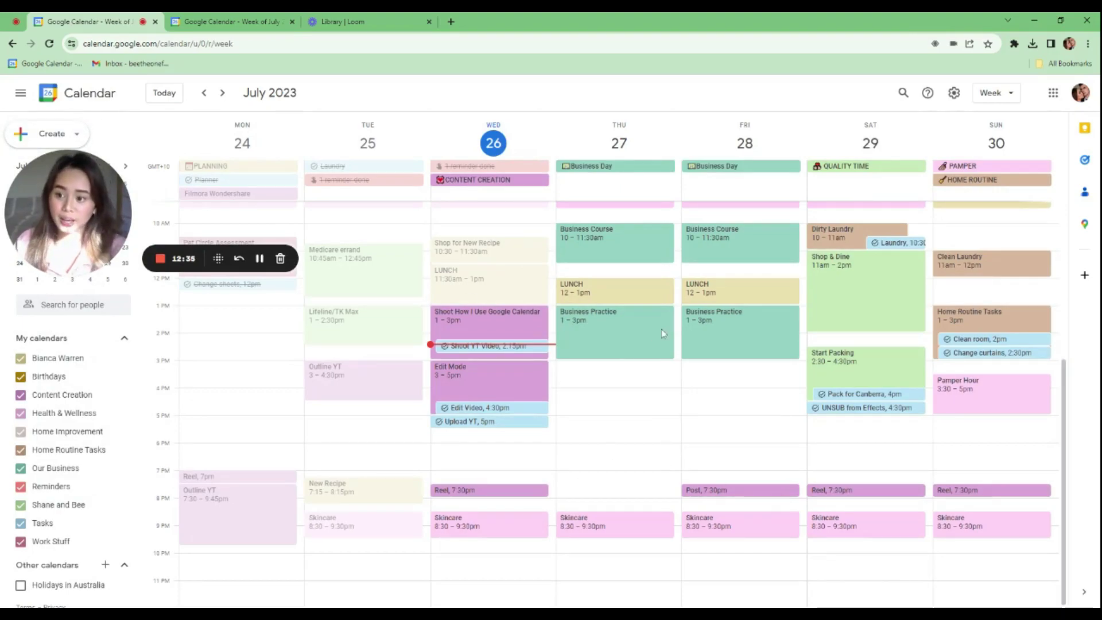
left_click(620, 388)
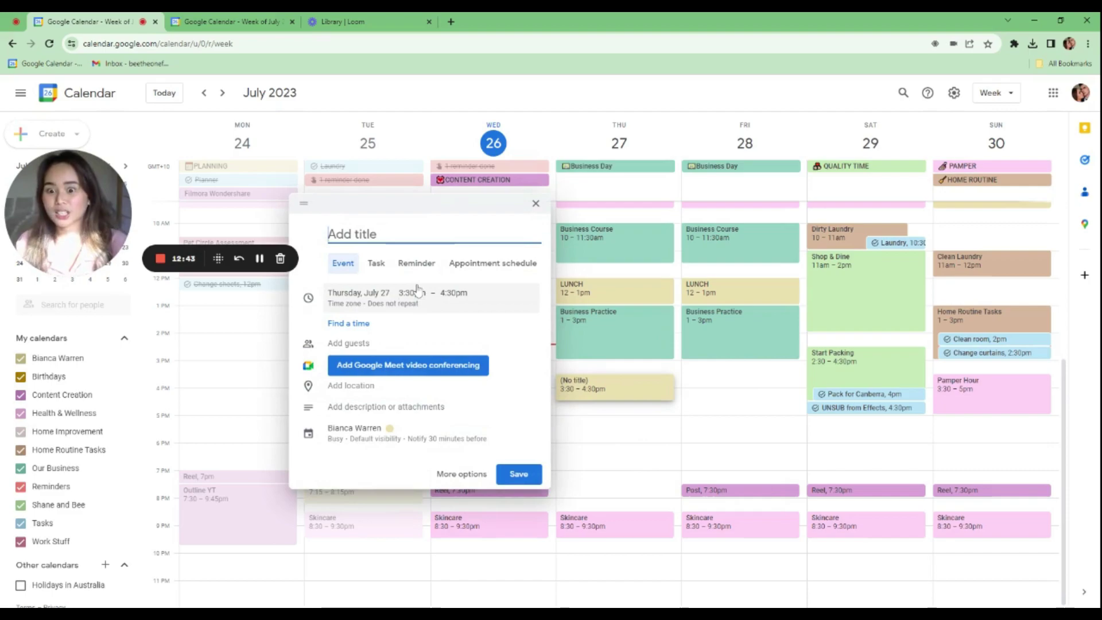
left_click(664, 343)
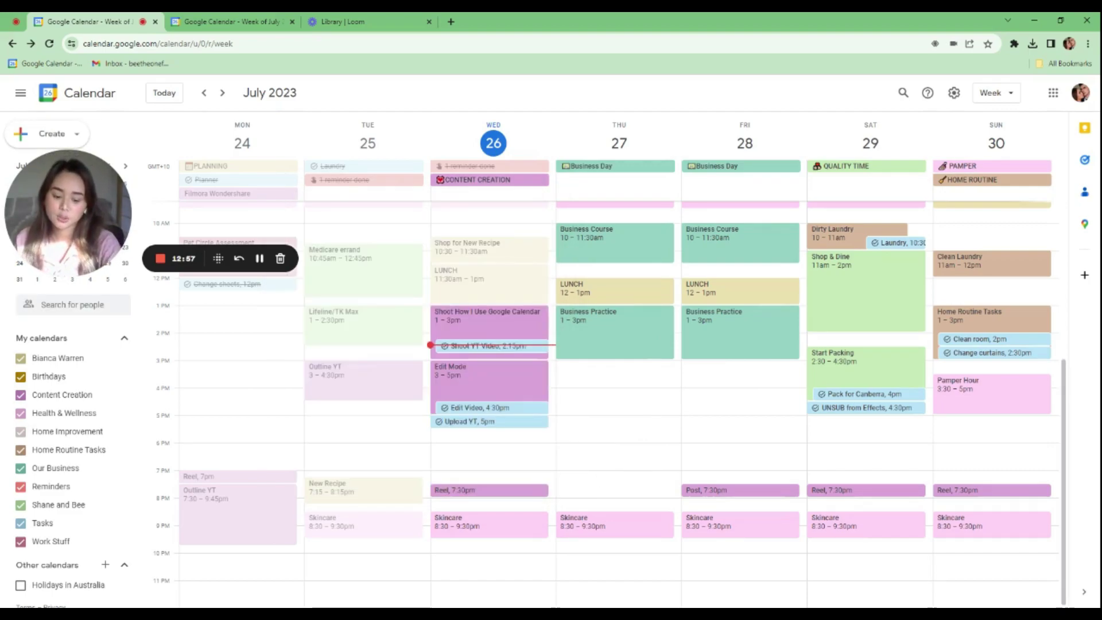
- Open the keyboard shortcuts reference and review the navigation and view shortcuts
key("shift+slash")
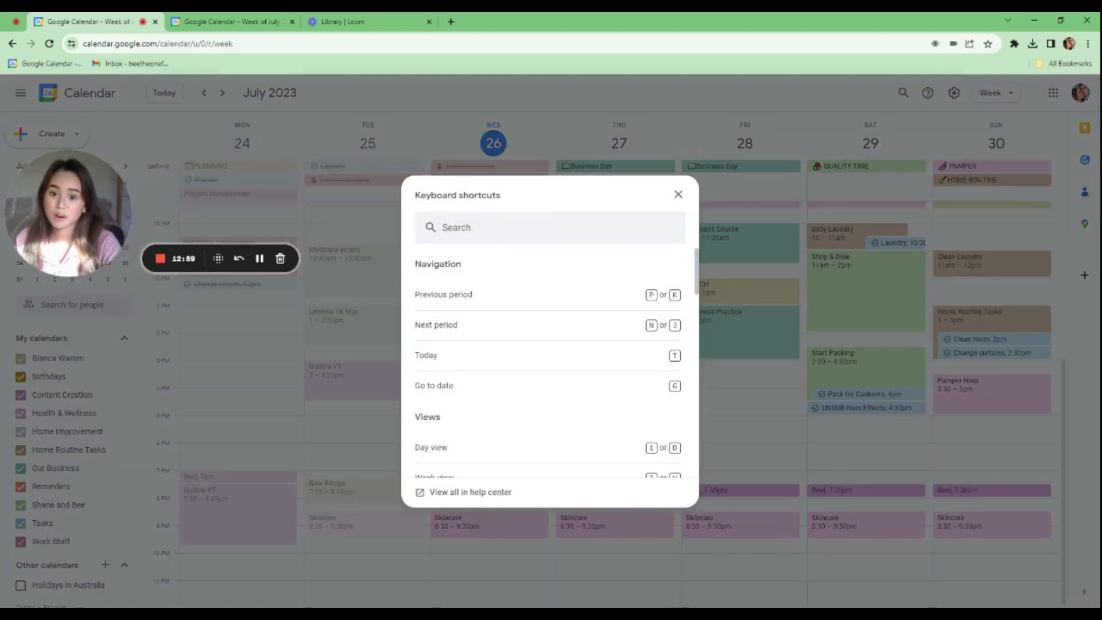
scroll(610, 366, "down", 1)
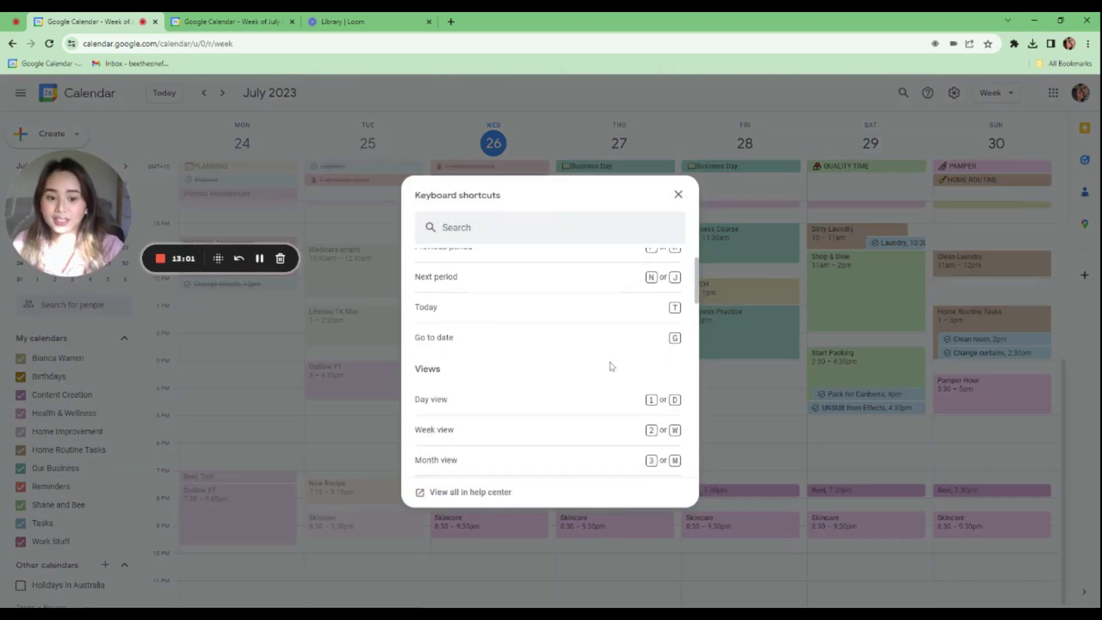
scroll(627, 309, "down", 2)
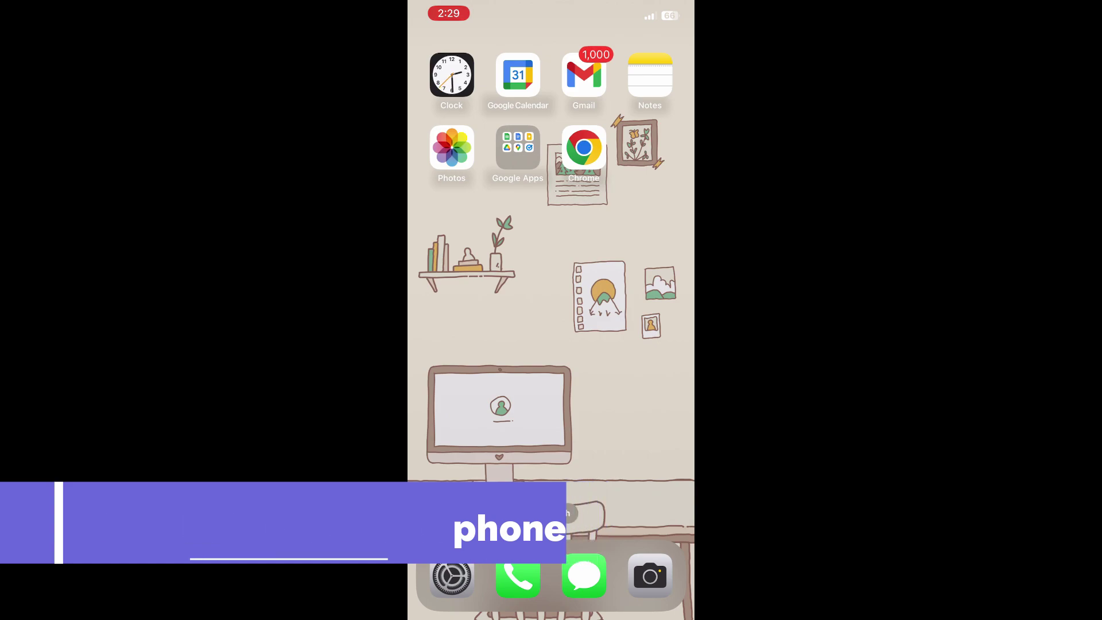
- On the phone's home screen, search the available widgets for "Calendar" and open the Google Calendar widgets
left_click(447, 20)
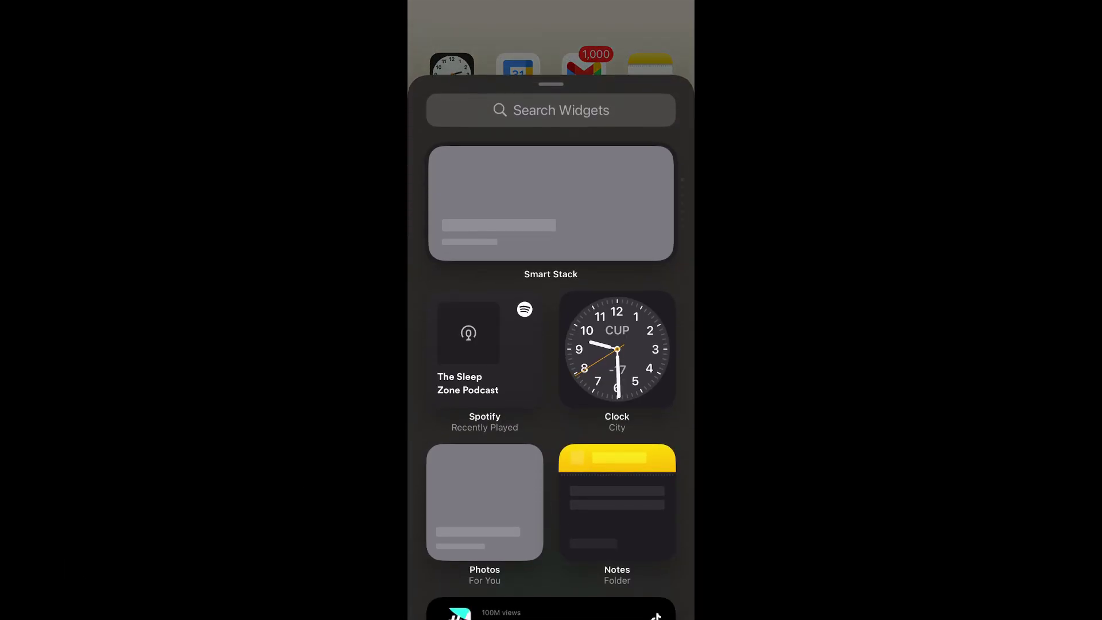
left_click(529, 110)
type("Calendar")
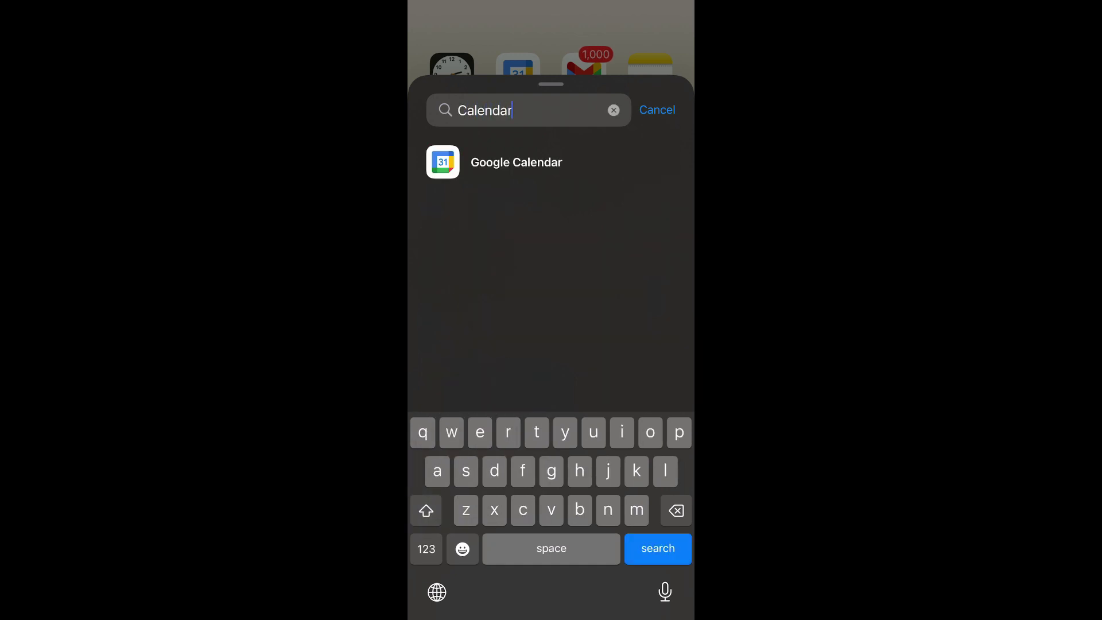
left_click(516, 162)
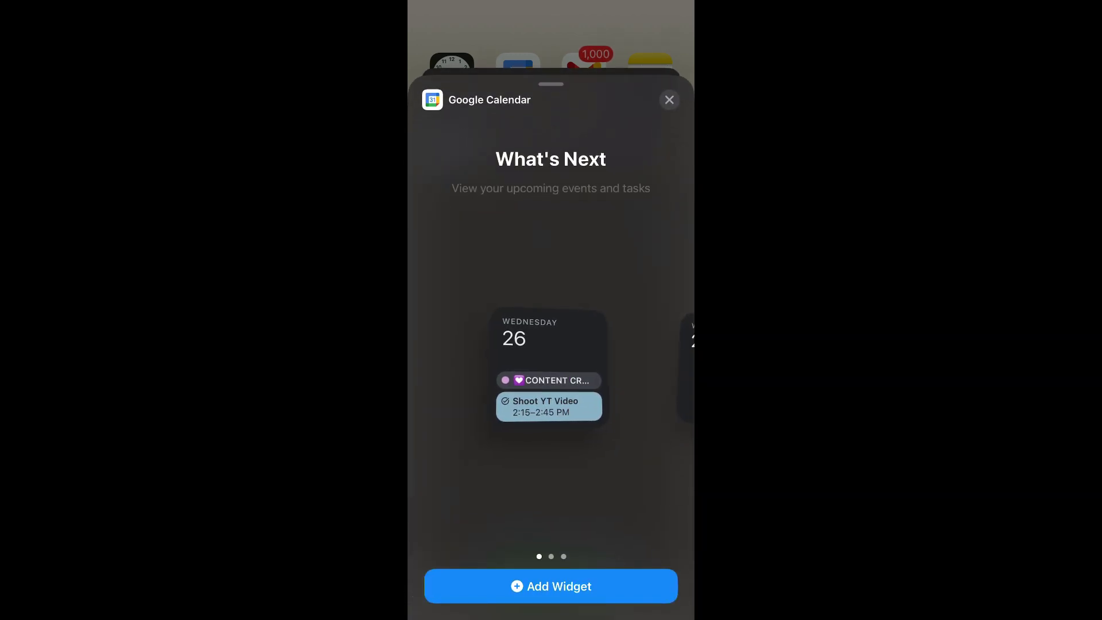
- Add the wide What's Next widget to the home screen, place it below the app icons, and finish editing
left_click_drag(631, 367, 459, 367)
mouse_move(632, 367)
left_mouse_down()
mouse_move(459, 368)
mouse_move(632, 367)
left_mouse_up()
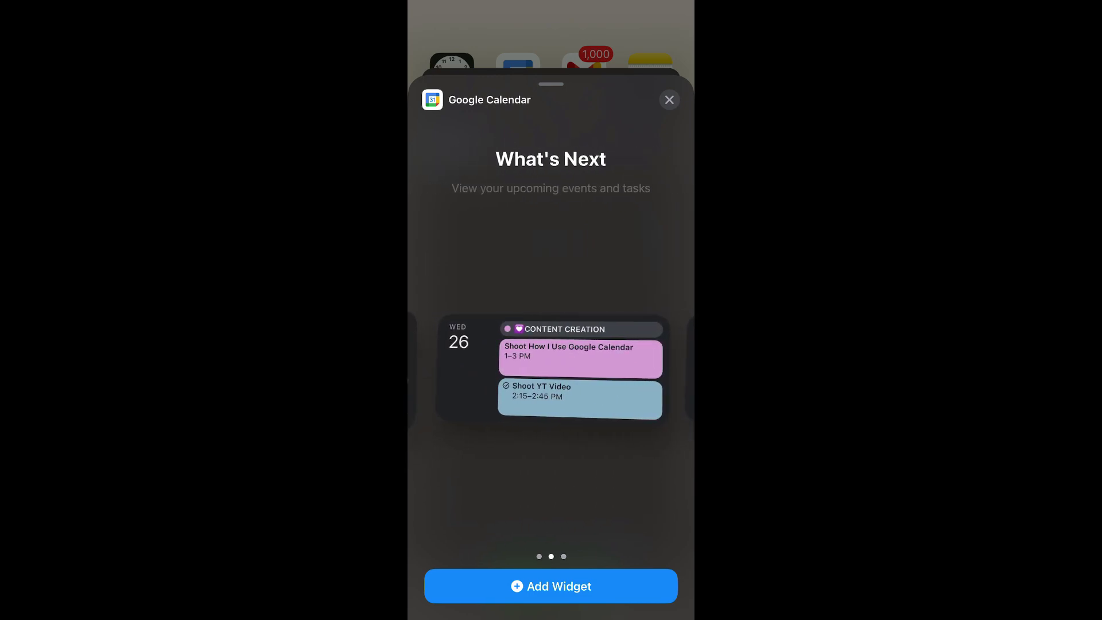
left_click(551, 586)
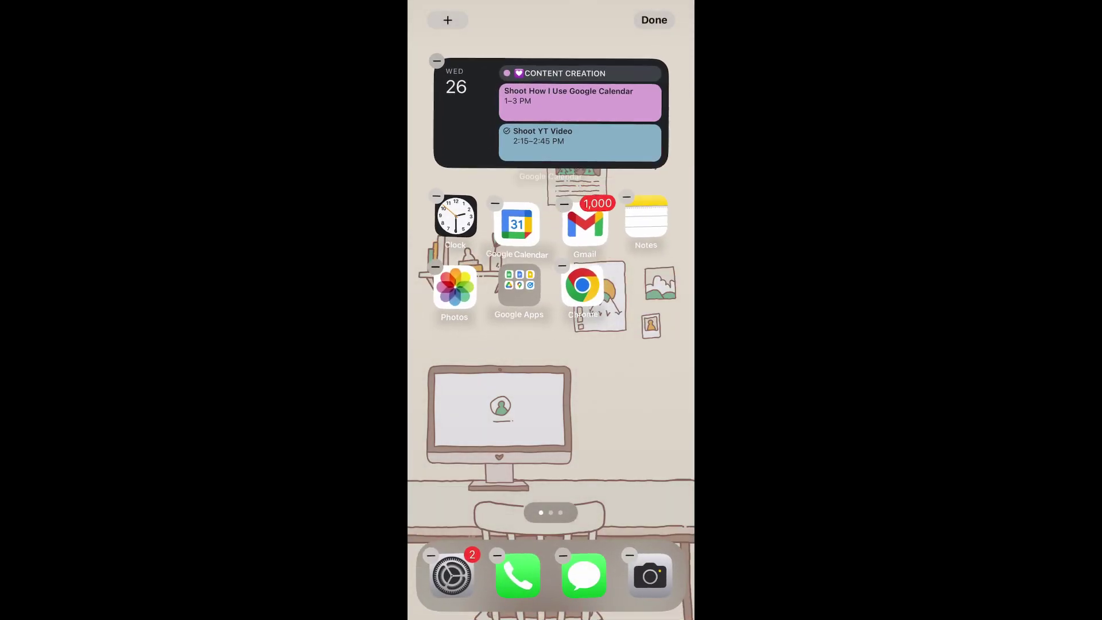
mouse_move(543, 264)
left_mouse_down()
mouse_move(547, 341)
mouse_move(550, 269)
left_mouse_up()
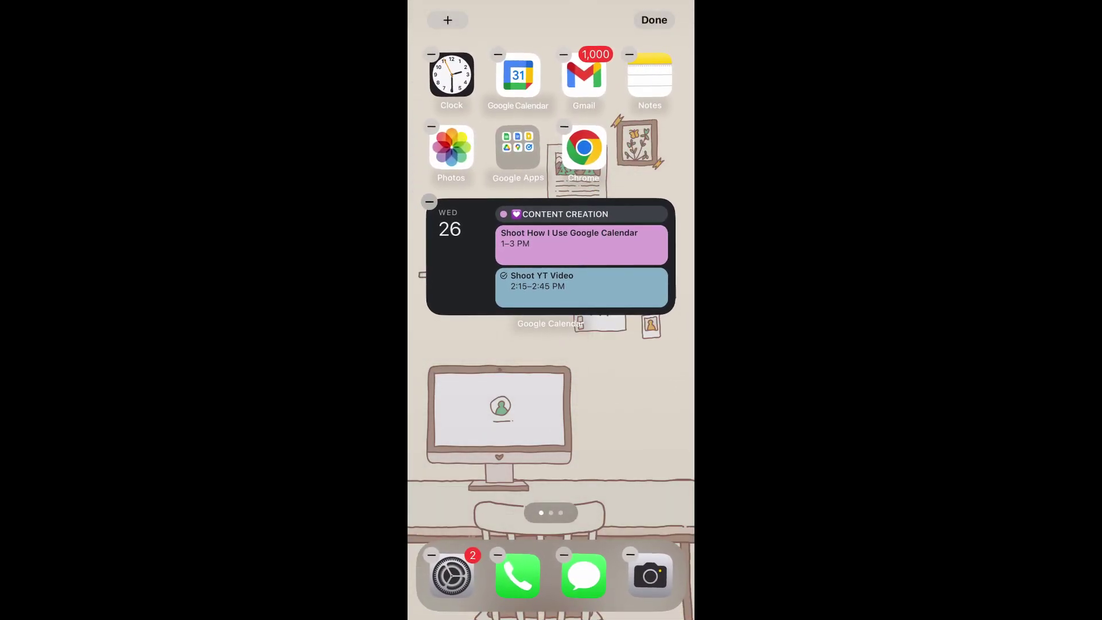
left_click(654, 20)
- Open Google Calendar from the new widget, switch it to the 3 Day view, and return to the home screen
left_click(459, 258)
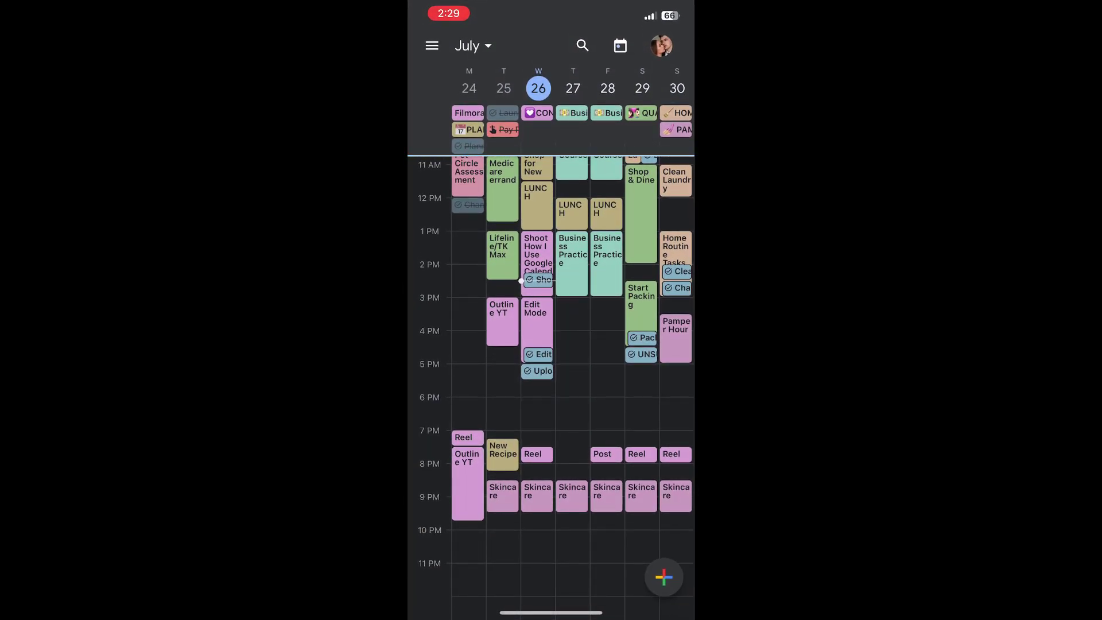
left_click(432, 46)
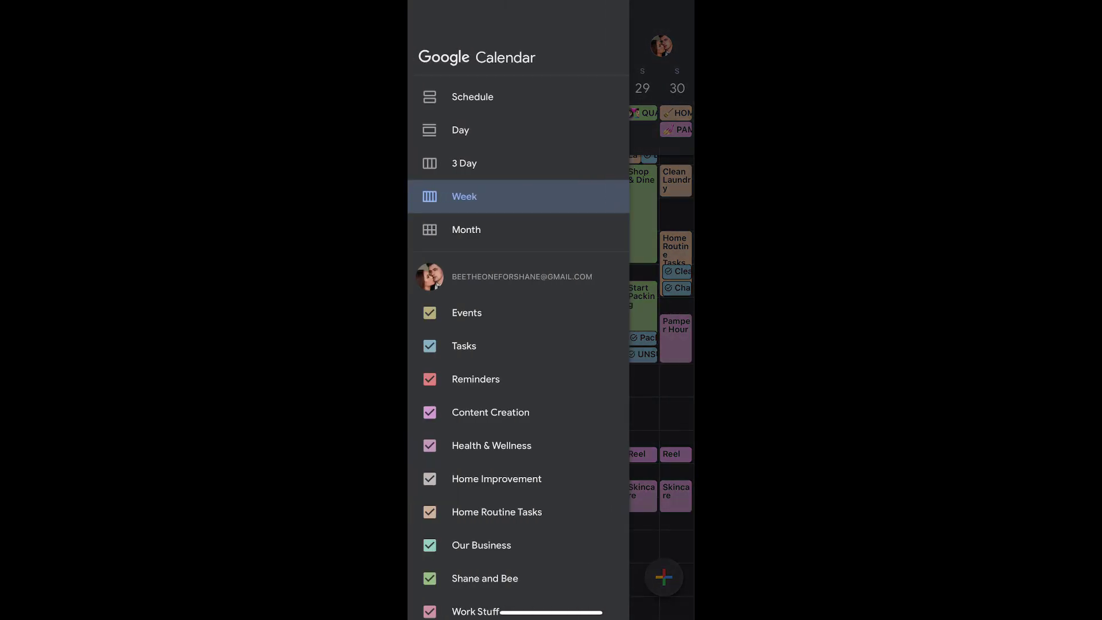
left_click(458, 160)
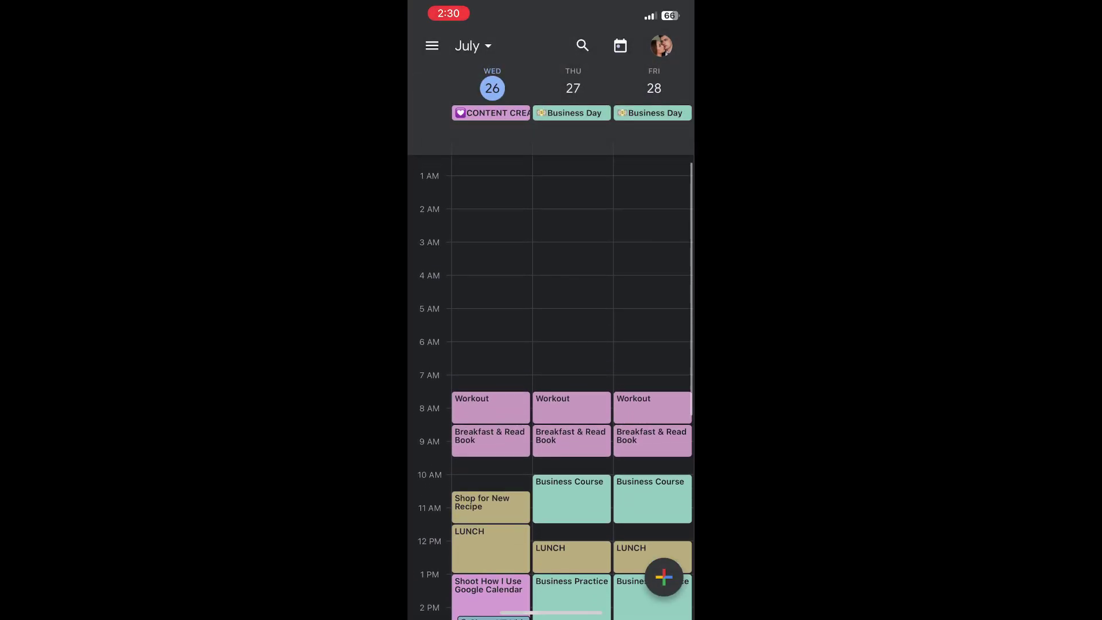
left_click_drag(551, 612, 551, 402)
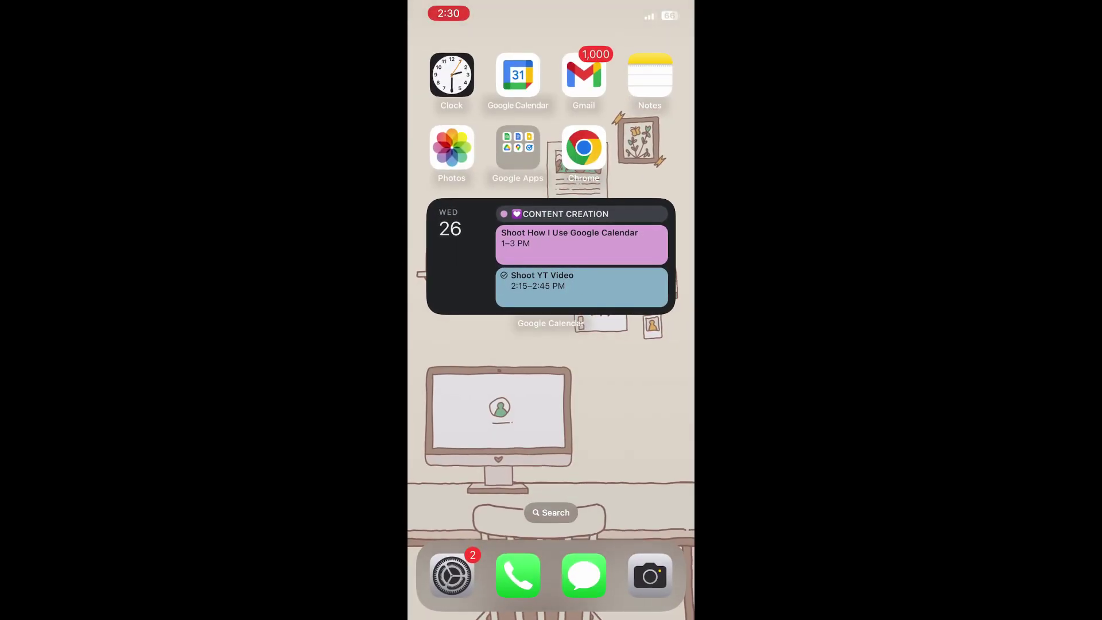
- Review the upcoming events in the phone's Today View calendar widget and return to the home screen
left_click_drag(437, 402, 661, 402)
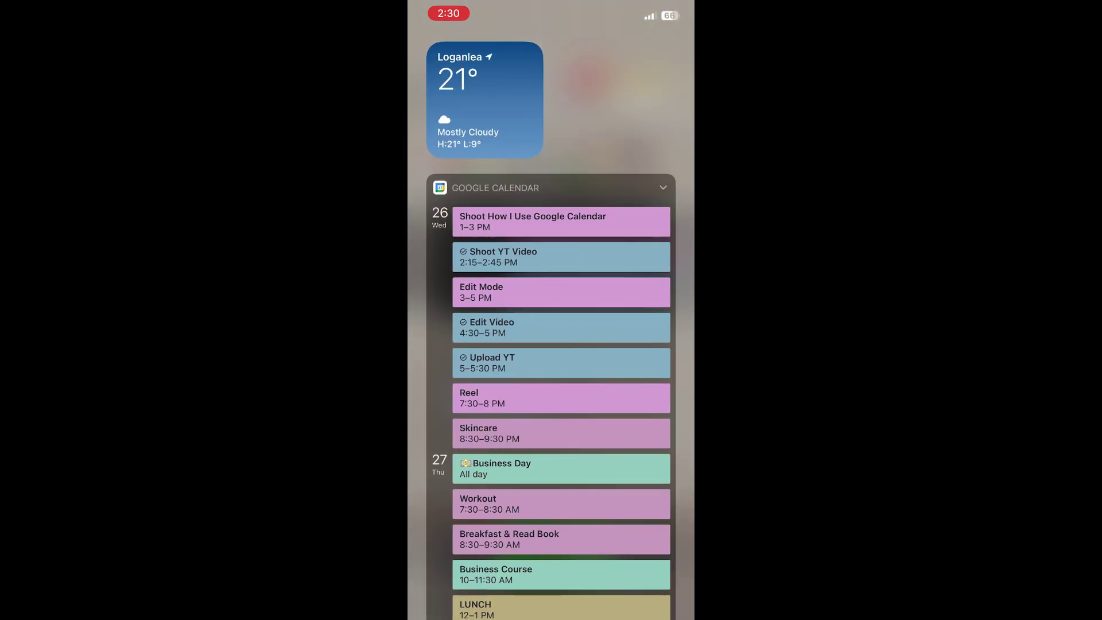
scroll(551, 345, "down", 5)
scroll(551, 344, "up", 5)
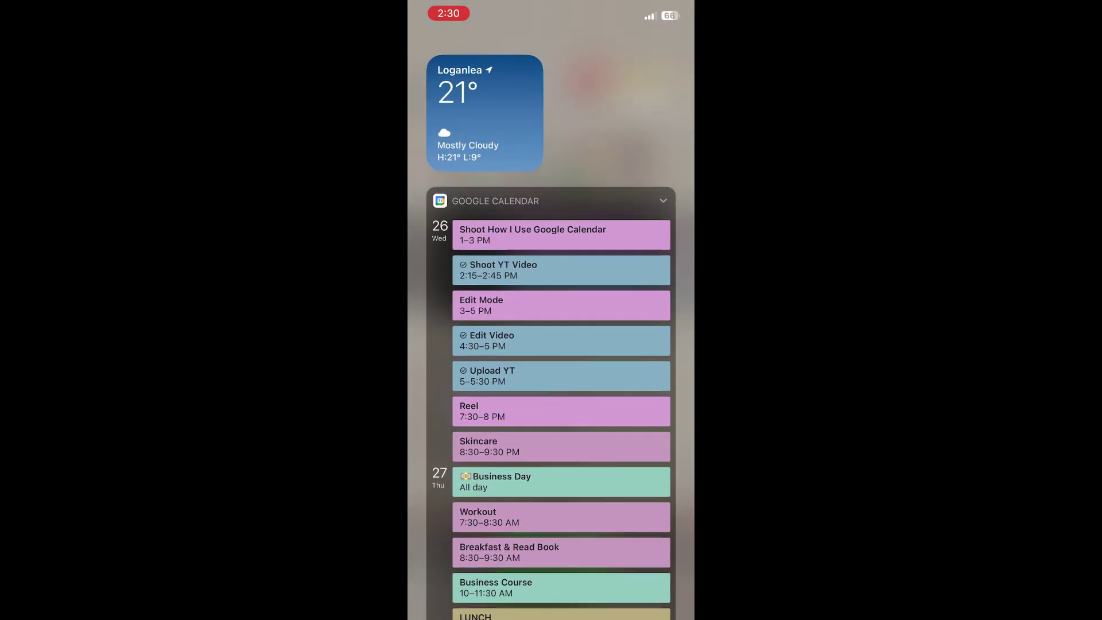
scroll(551, 345, "down", 3)
left_click_drag(660, 345, 436, 344)
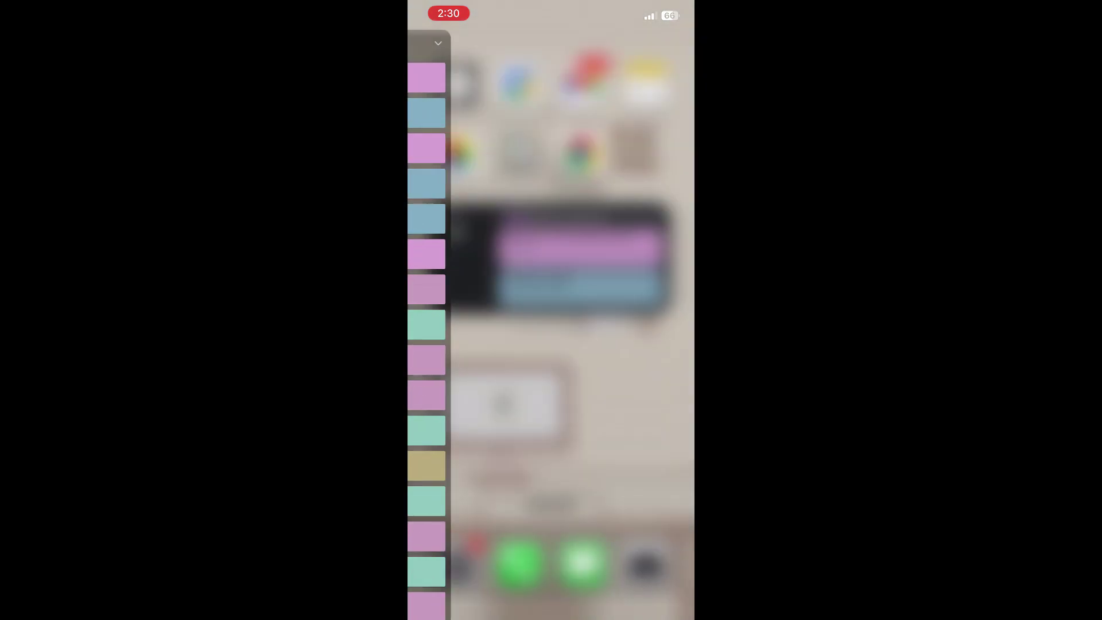